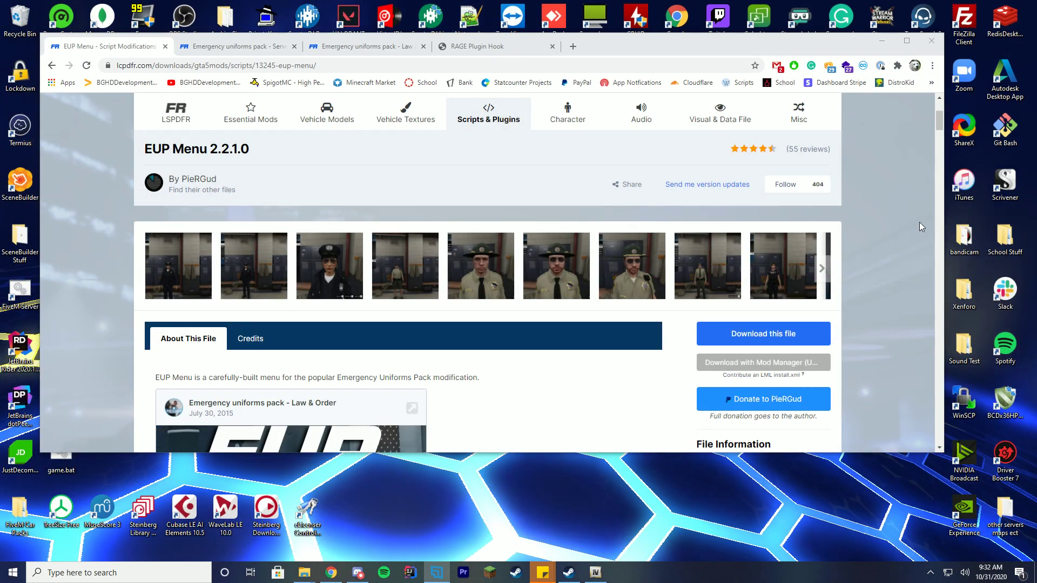
View the RAGE Plugin Hook website, close it and return to the EUP Menu page
{"action": "left_click", "coordinate": [500, 48]}
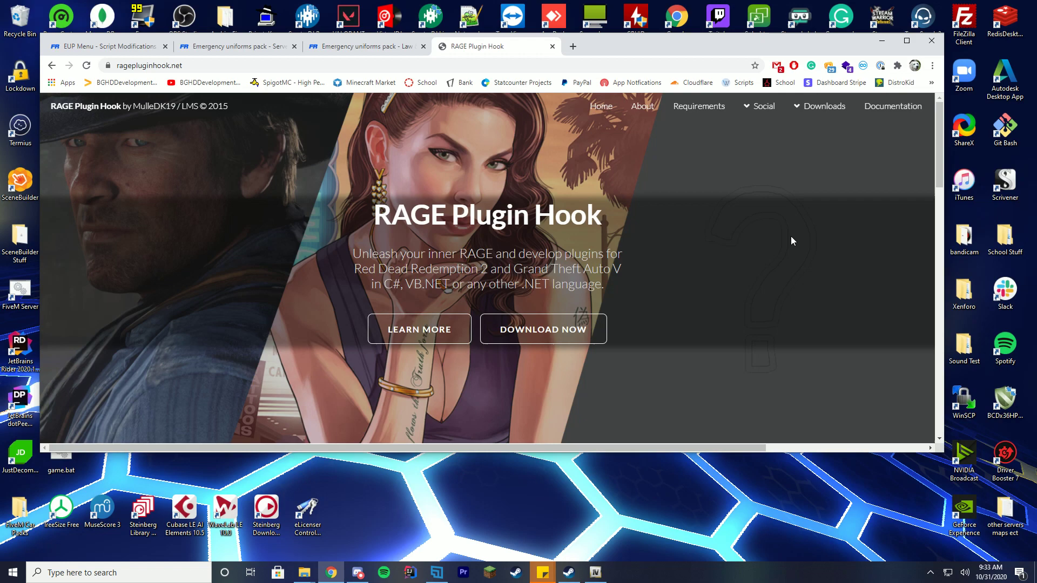
{"action": "left_click", "coordinate": [553, 47]}
{"action": "left_click", "coordinate": [120, 47]}
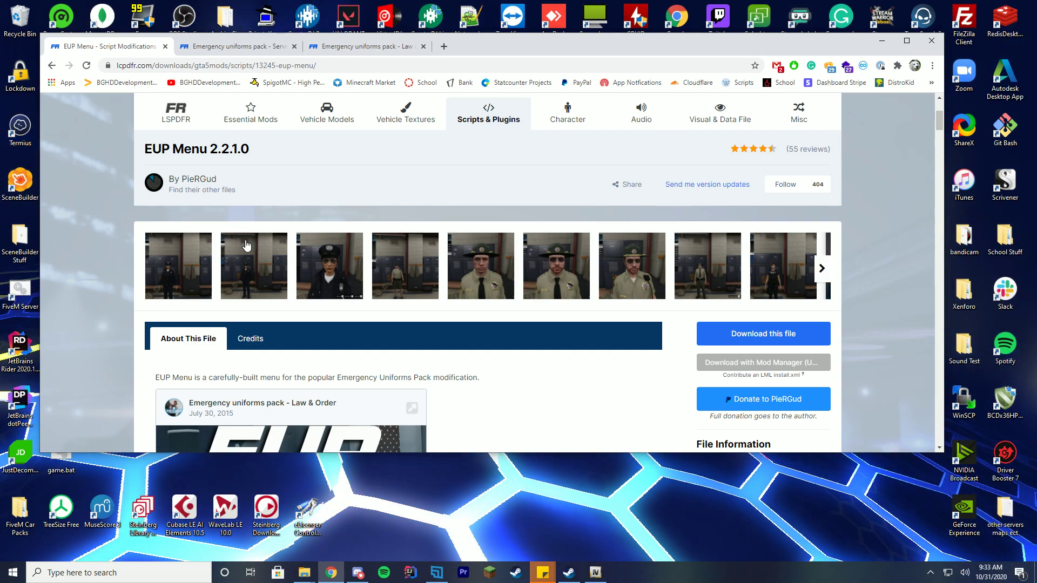
Place the Law & Order page ahead of the Serve & Rescue page and look over both mod pages
{"action": "left_click", "coordinate": [349, 48]}
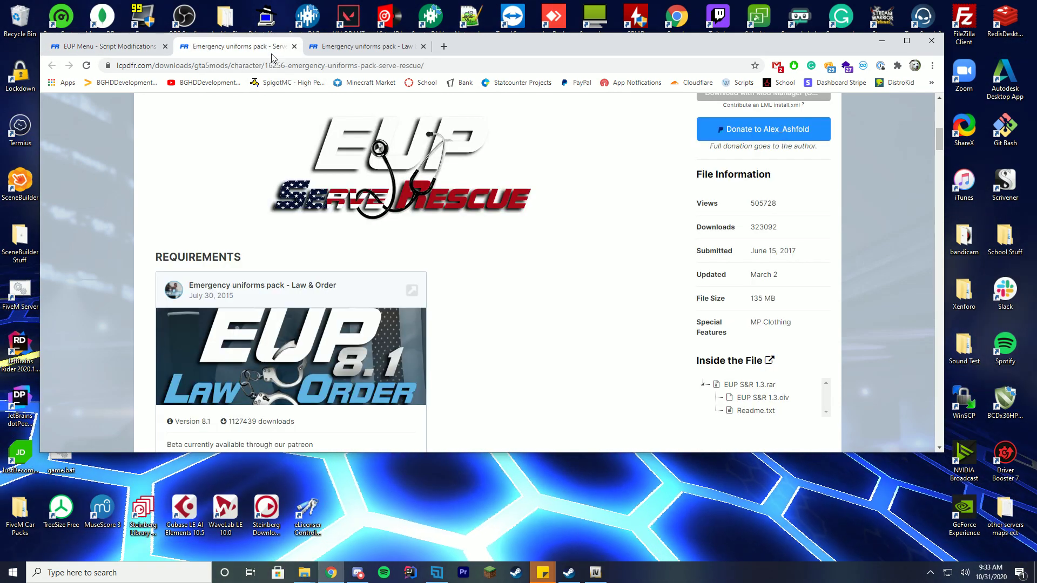
{"action": "left_click_drag", "start_coordinate": [349, 49], "coordinate": [229, 48]}
{"action": "scroll", "coordinate": [151, 163], "scroll_direction": "down", "scroll_amount": 3}
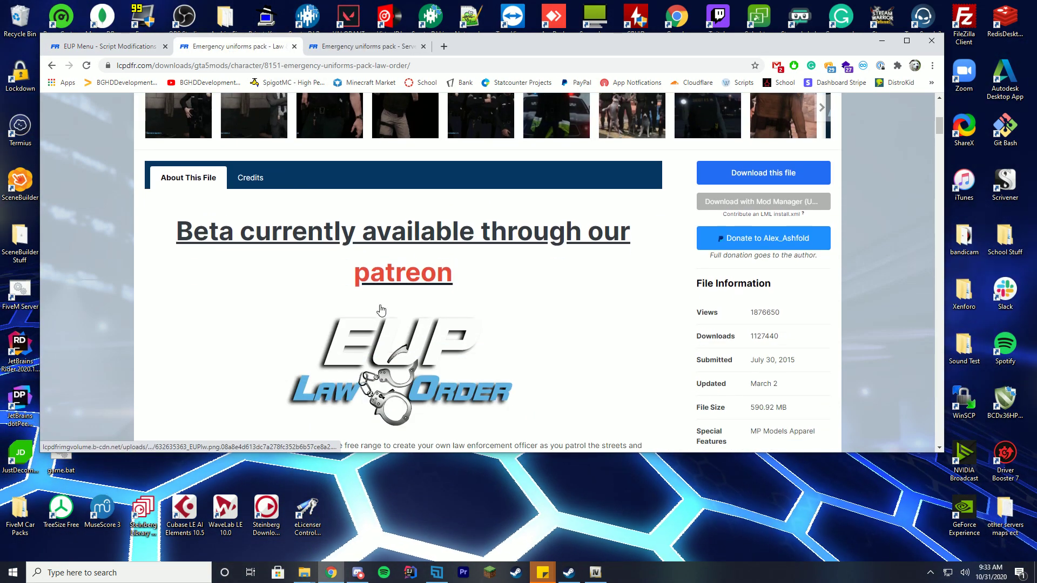
{"action": "left_click", "coordinate": [361, 47]}
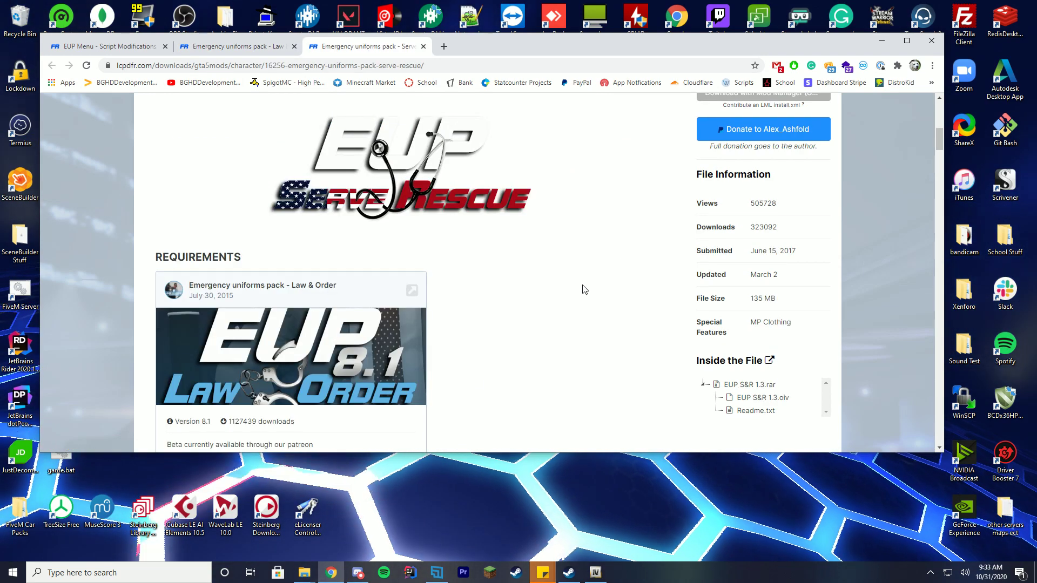
{"action": "scroll", "coordinate": [600, 291], "scroll_direction": "up", "scroll_amount": 3}
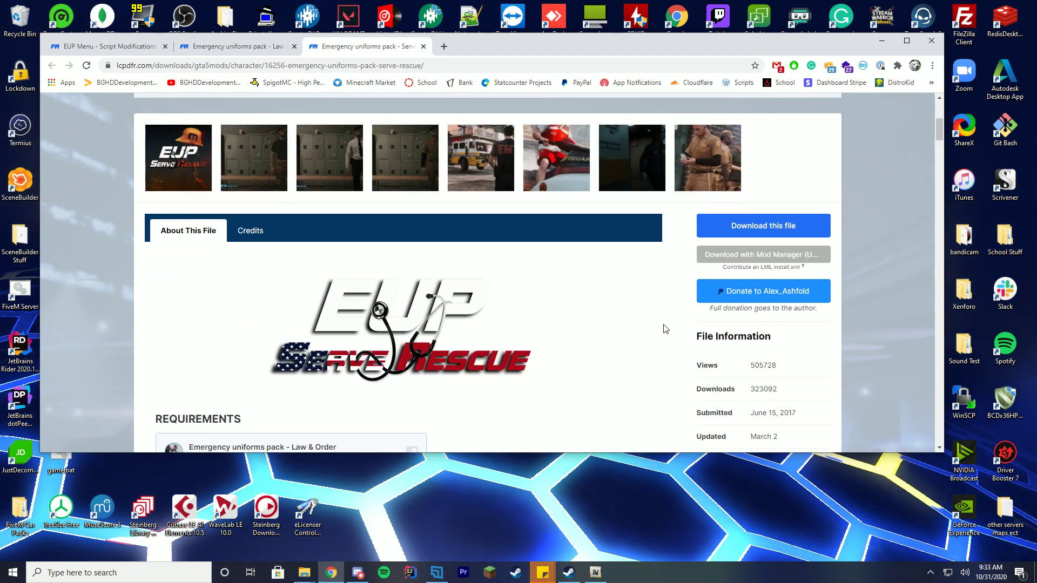
{"action": "scroll", "coordinate": [666, 328], "scroll_direction": "down", "scroll_amount": 5}
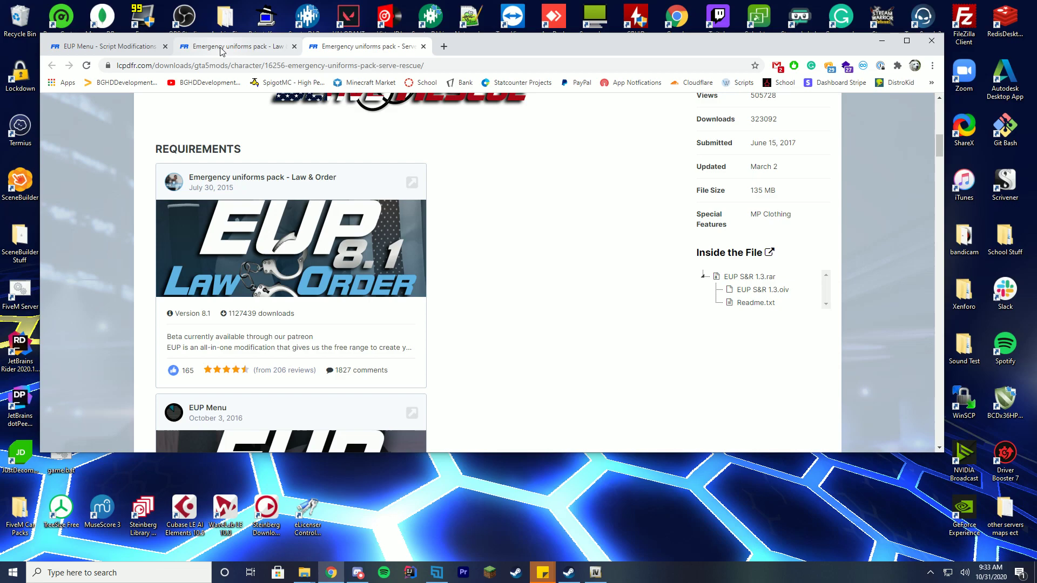
{"action": "left_click", "coordinate": [221, 46]}
Download the EUP Menu 2.2.1.0 file and agree to the download terms
{"action": "left_click", "coordinate": [144, 47]}
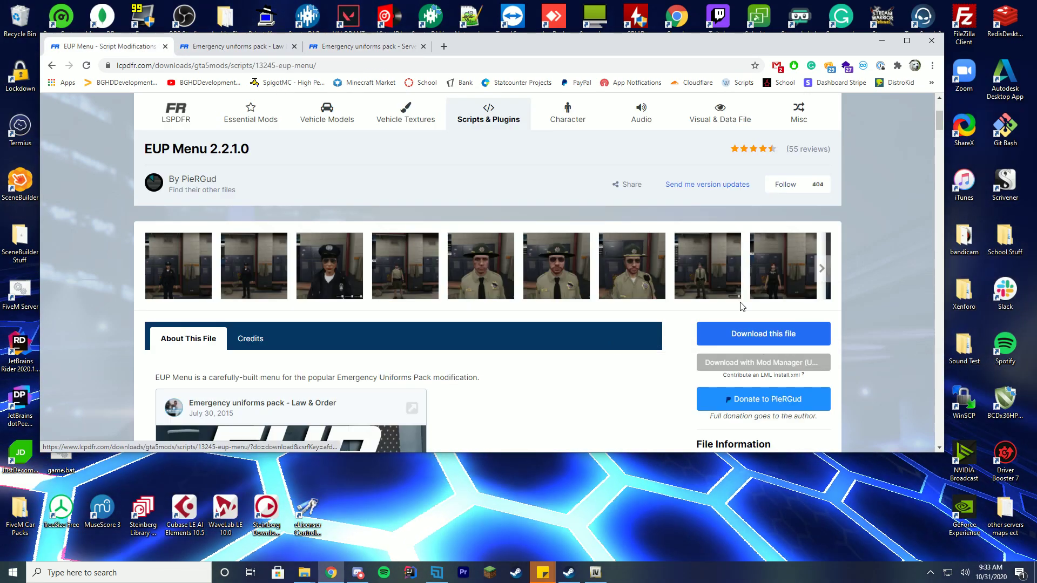
{"action": "left_click", "coordinate": [747, 345]}
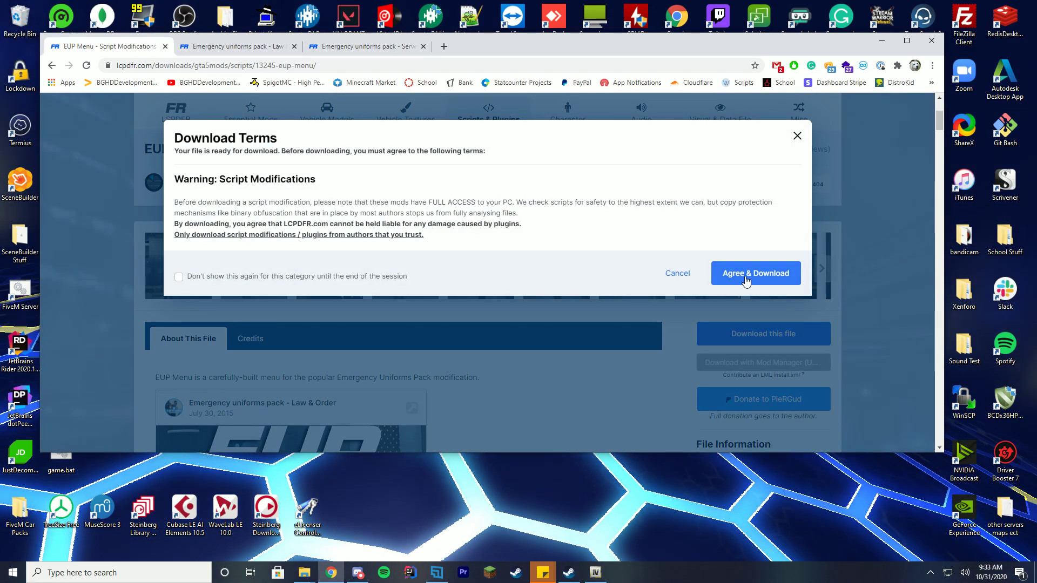
{"action": "left_click", "coordinate": [746, 278]}
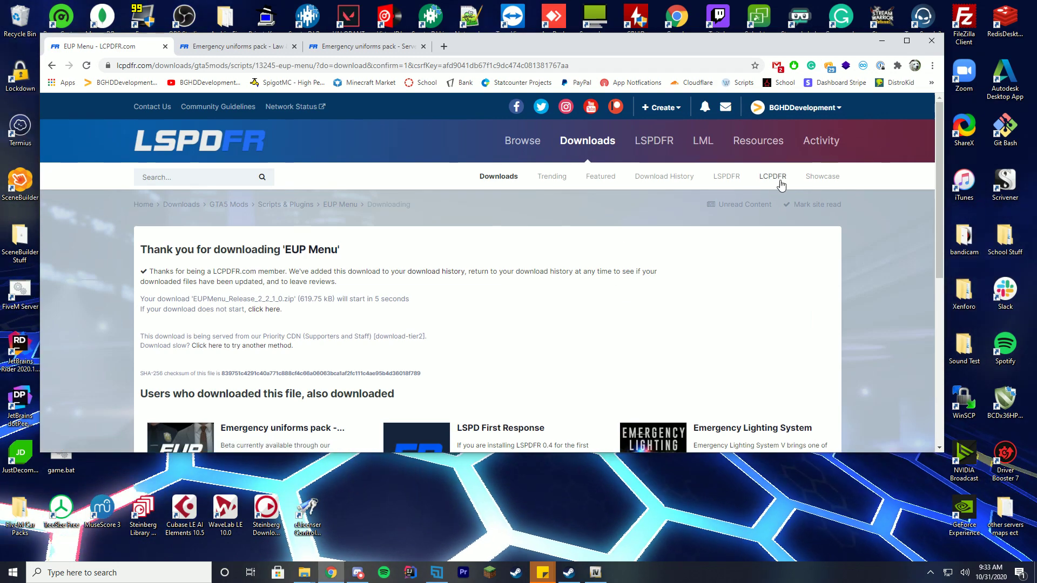
Start the download of Emergency uniforms pack - Law & Order 8.1 from its page
{"action": "left_click", "coordinate": [268, 47]}
{"action": "left_click", "coordinate": [755, 133]}
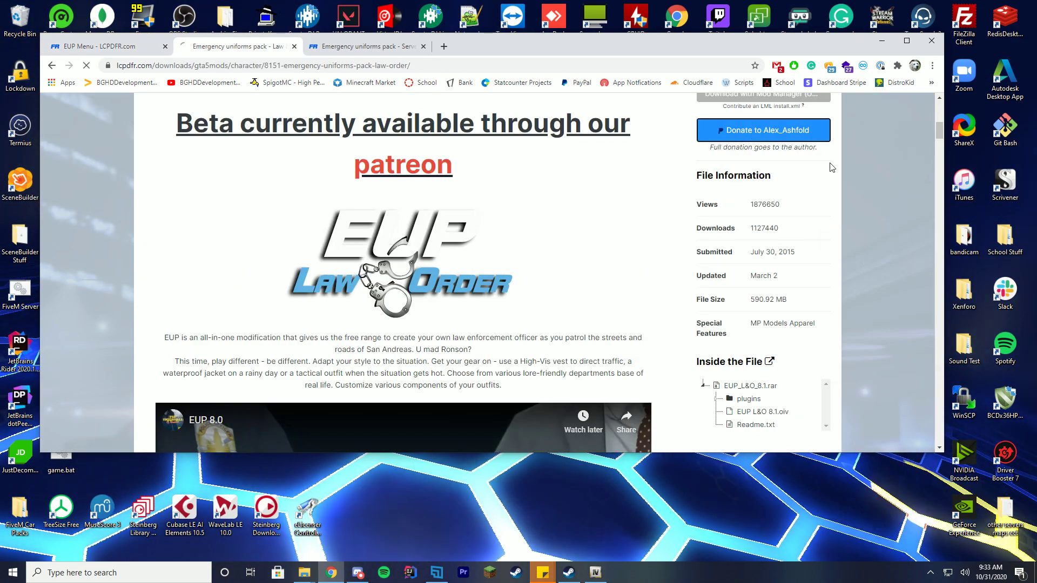
{"action": "left_click", "coordinate": [52, 65]}
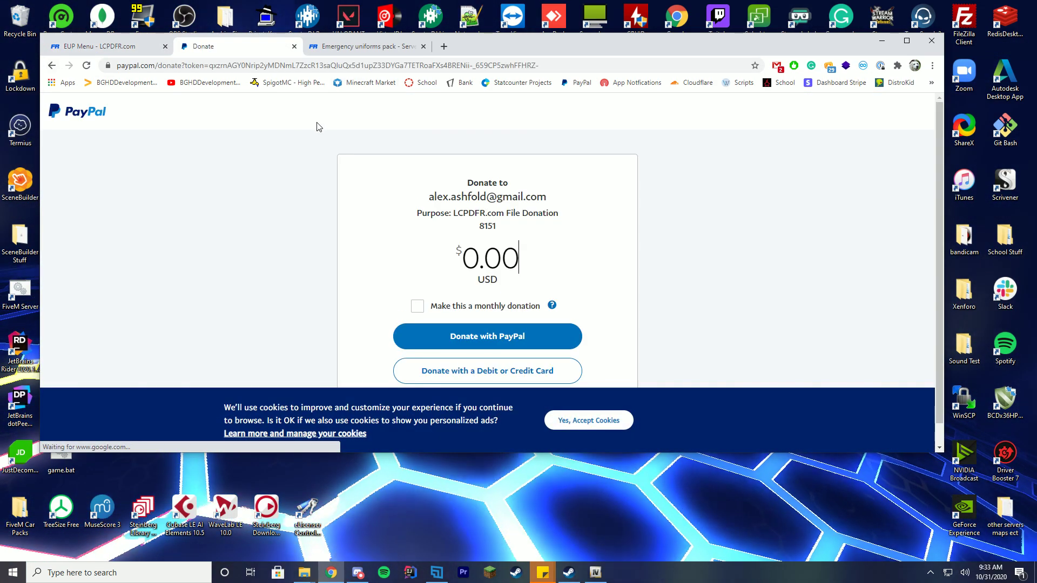
{"action": "scroll", "coordinate": [810, 249], "scroll_direction": "up", "scroll_amount": 3}
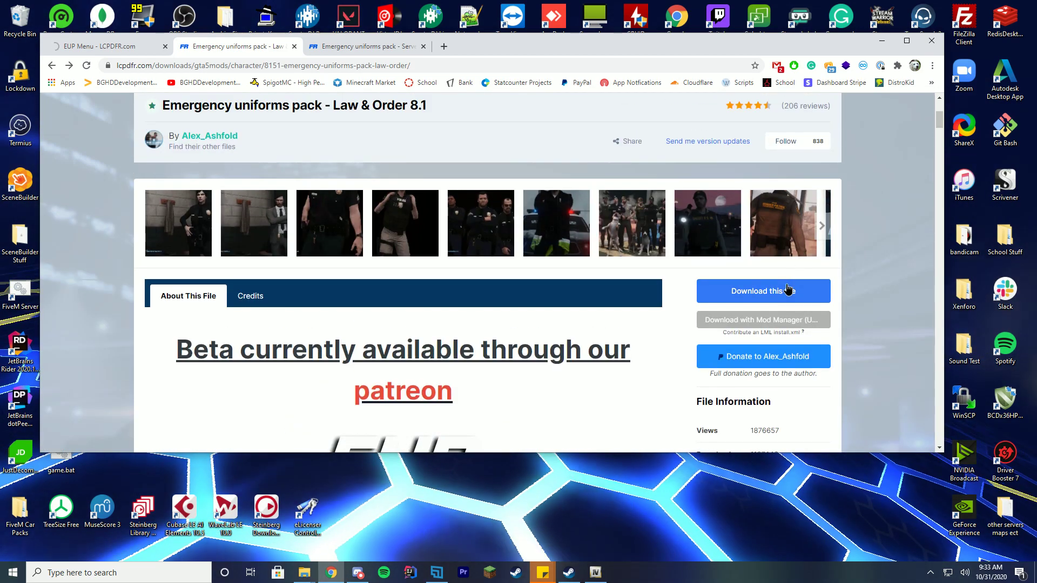
Start the download of the Emergency uniforms pack - Serve & Rescue file
{"action": "key", "text": "ctrl+Tab"}
{"action": "scroll", "coordinate": [783, 264], "scroll_direction": "up", "scroll_amount": 5}
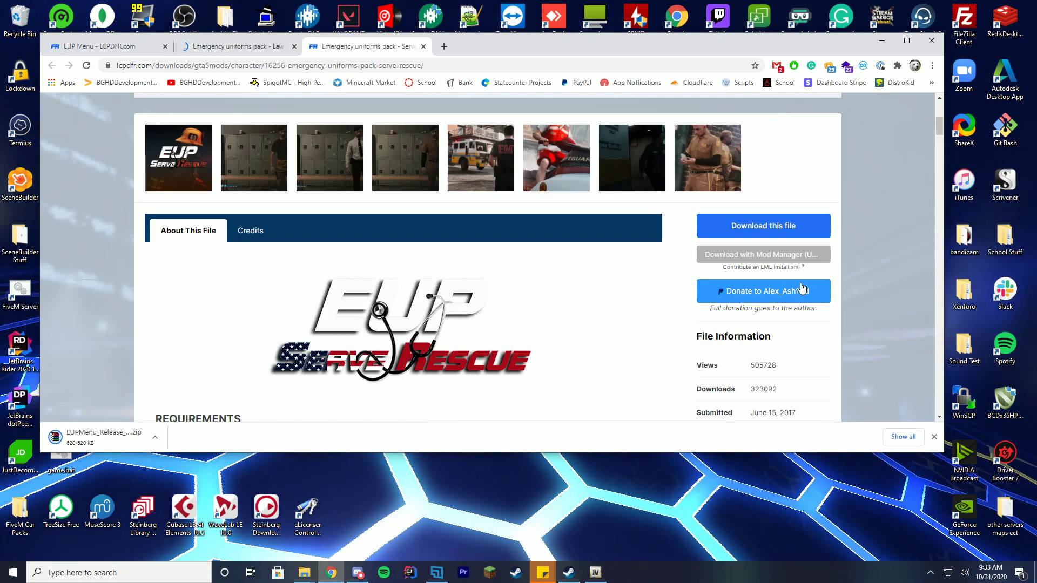
{"action": "left_click", "coordinate": [754, 226]}
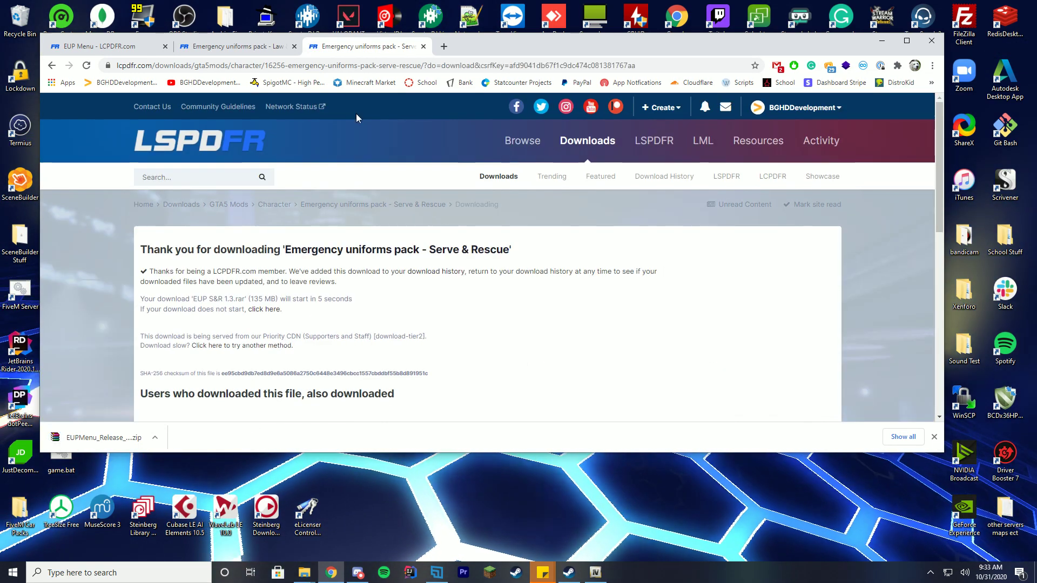
Open the downloaded EUP Menu archive and the readme.txt in its Documentation folder
{"action": "left_click", "coordinate": [245, 47]}
{"action": "left_click", "coordinate": [132, 47]}
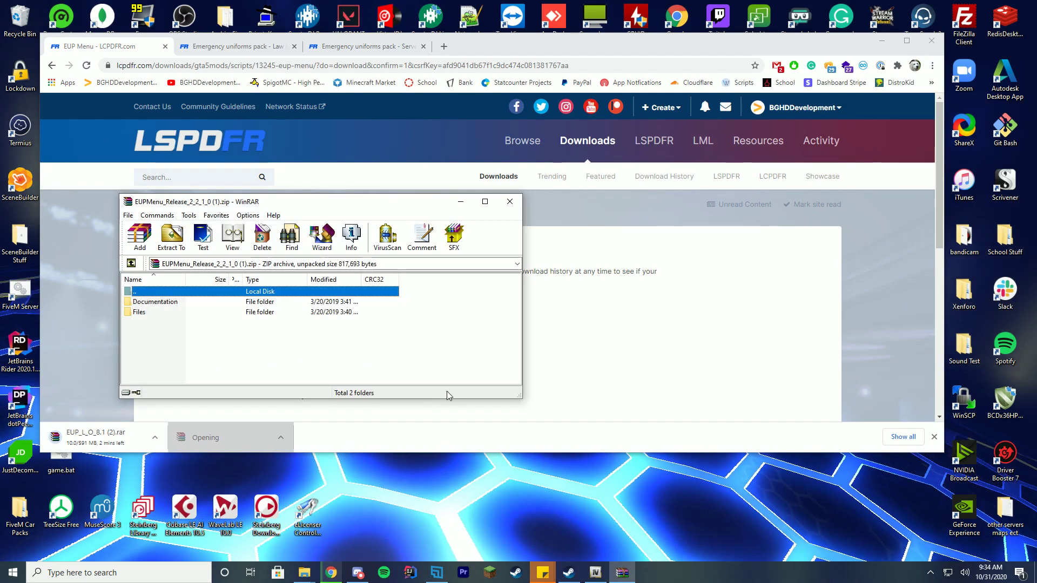
{"action": "left_click_drag", "start_coordinate": [221, 201], "coordinate": [629, 160]}
{"action": "double_click", "coordinate": [563, 260]}
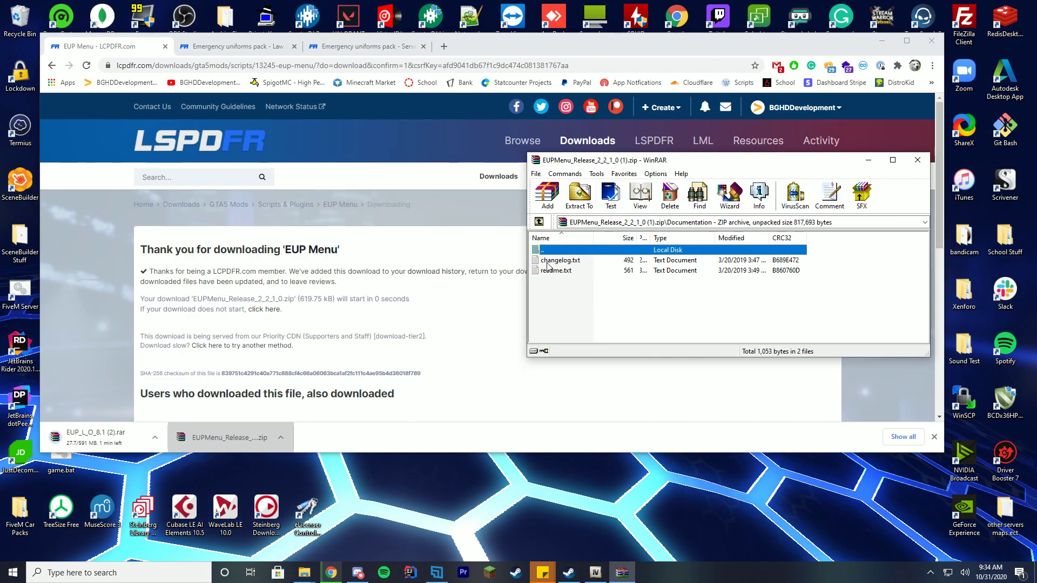
{"action": "double_click", "coordinate": [557, 270]}
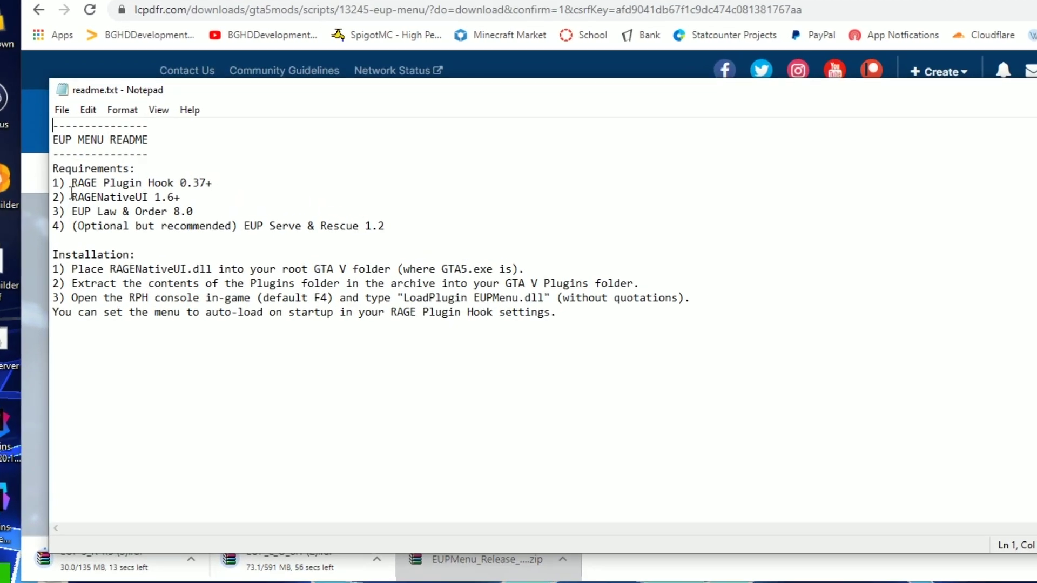
Read the requirements and installation instructions in the EUP Menu readme and close it
{"action": "left_click_drag", "start_coordinate": [70, 185], "coordinate": [231, 184]}
{"action": "left_click_drag", "start_coordinate": [56, 201], "coordinate": [195, 201]}
{"action": "left_click_drag", "start_coordinate": [57, 228], "coordinate": [254, 228]}
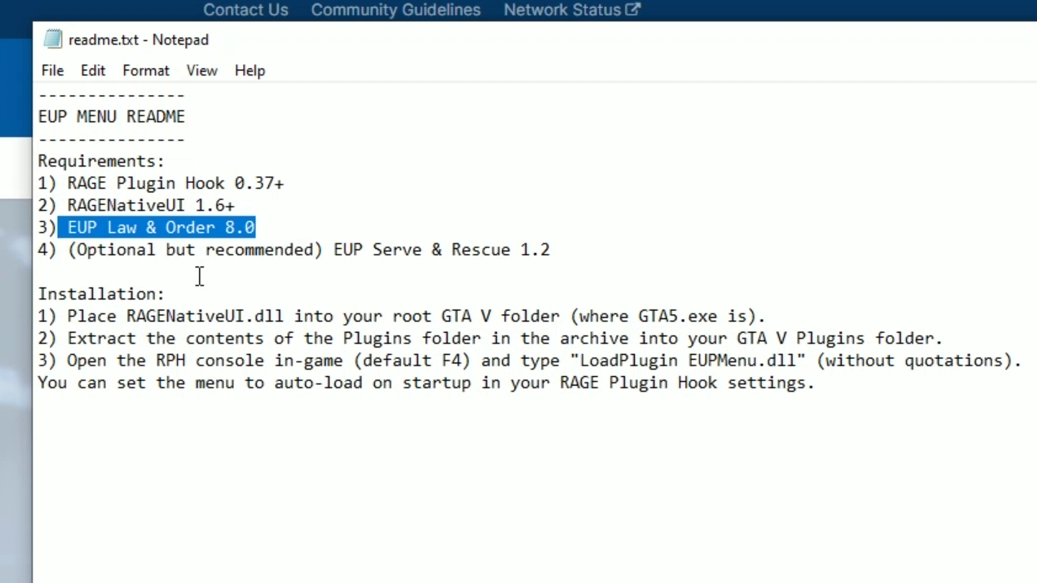
{"action": "left_click_drag", "start_coordinate": [313, 249], "coordinate": [551, 250]}
{"action": "right_click", "coordinate": [346, 255]}
{"action": "left_click", "coordinate": [803, 268]}
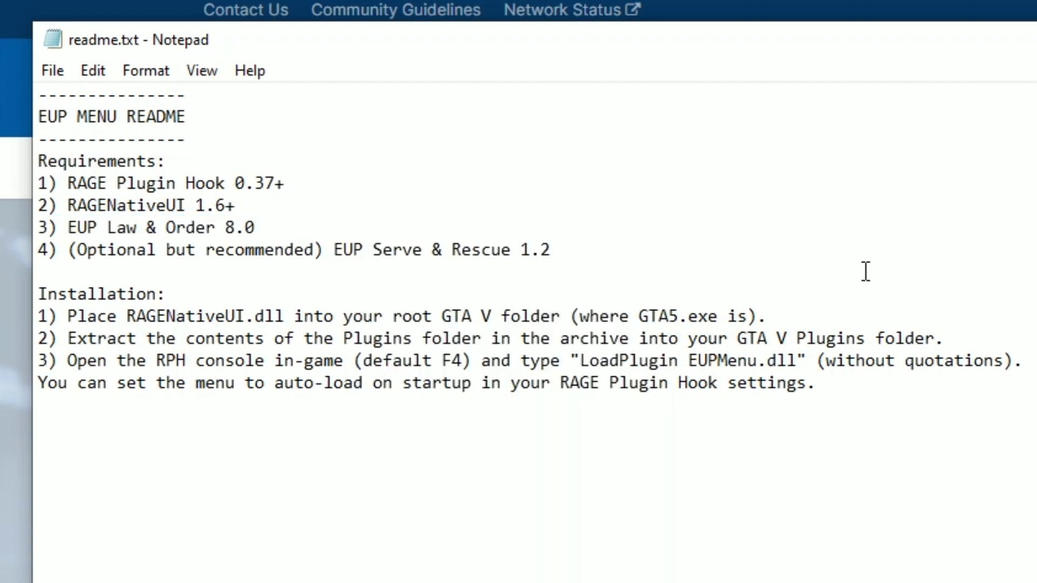
{"action": "left_click_drag", "start_coordinate": [120, 318], "coordinate": [767, 318]}
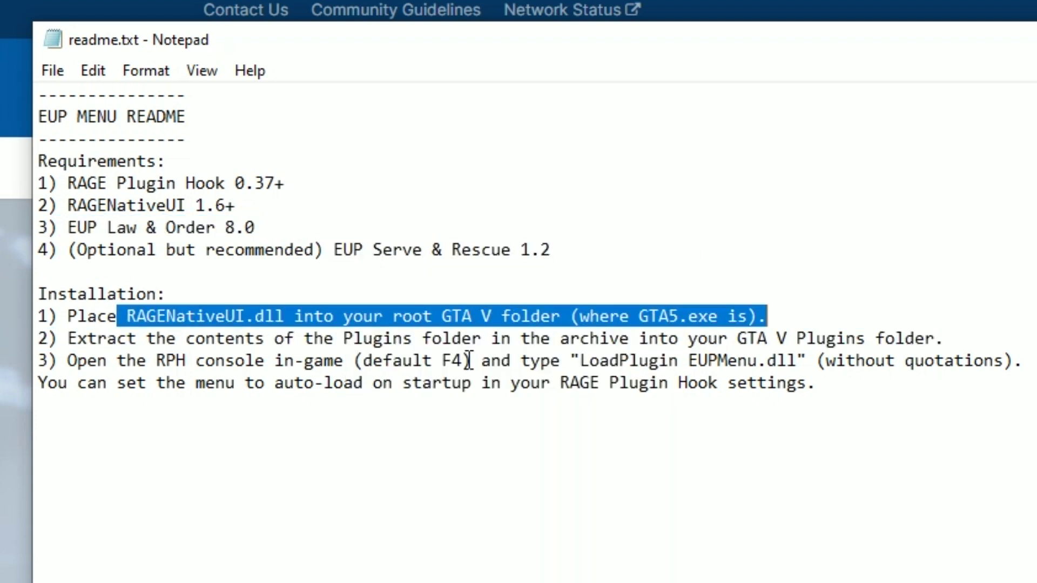
{"action": "left_click_drag", "start_coordinate": [473, 338], "coordinate": [748, 360]}
{"action": "left_click", "coordinate": [1024, 360]}
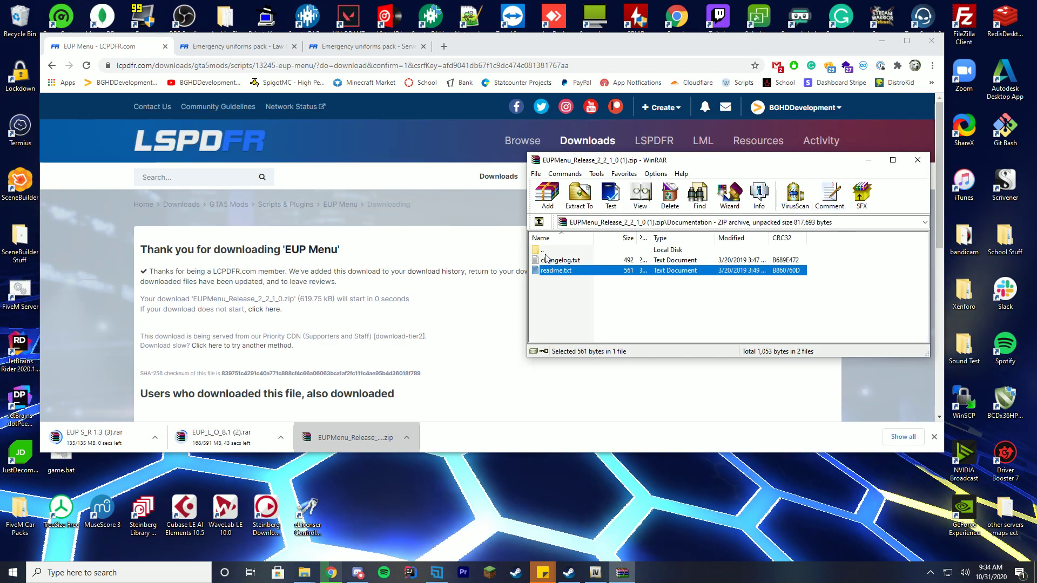
Go to the EUP Menu archive's Files folder and locate the Plugins folder and RAGENativeUI.dll
{"action": "double_click", "coordinate": [544, 250]}
{"action": "double_click", "coordinate": [555, 270]}
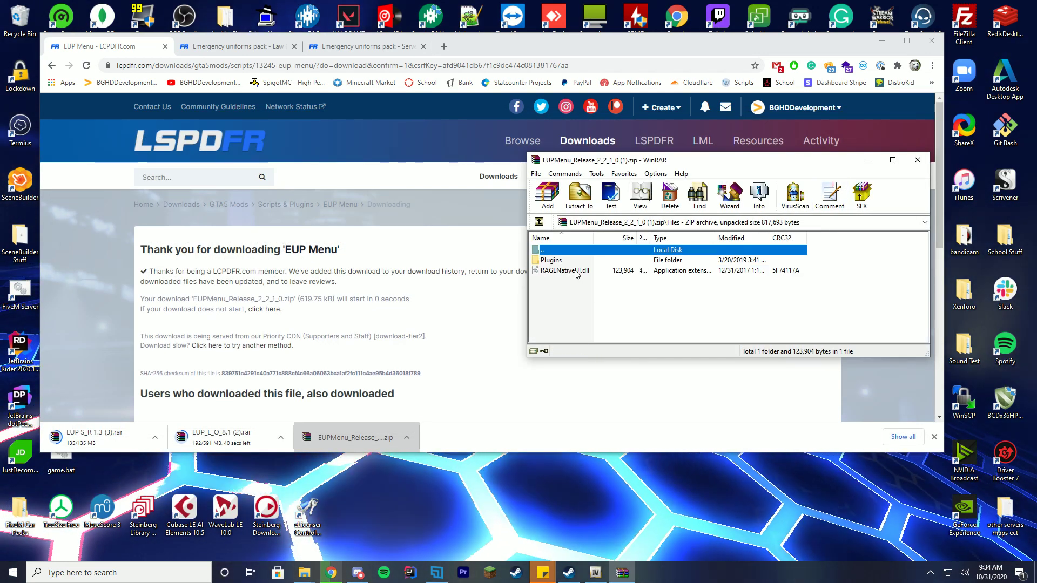
{"action": "left_click", "coordinate": [576, 272]}
{"action": "left_click", "coordinate": [555, 262]}
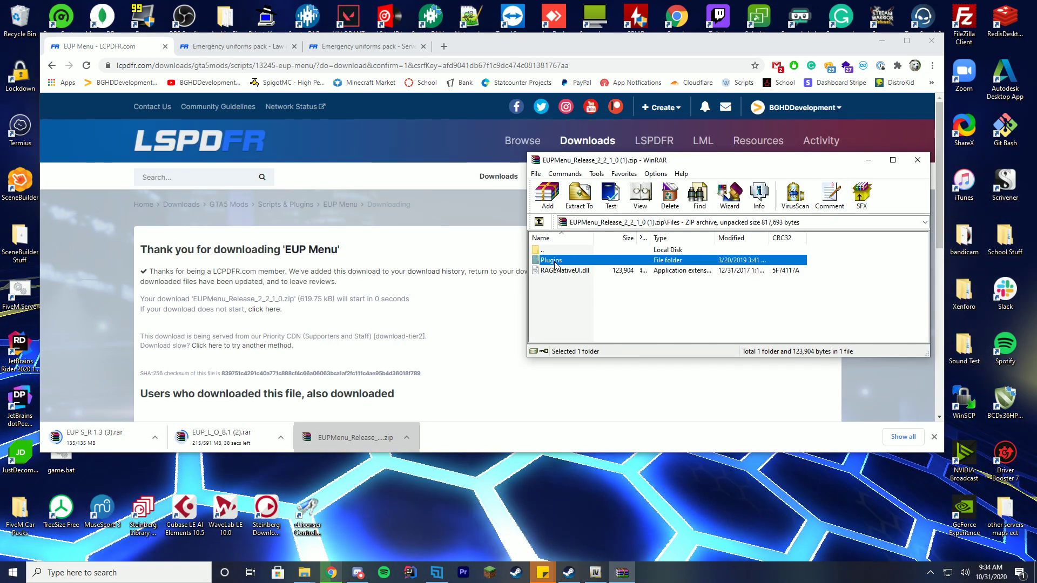
Copy the Plugins folder and RAGENativeUI.dll into the Grand Theft Auto V folder, replacing existing files, and close the archive
{"action": "left_click", "coordinate": [305, 573]}
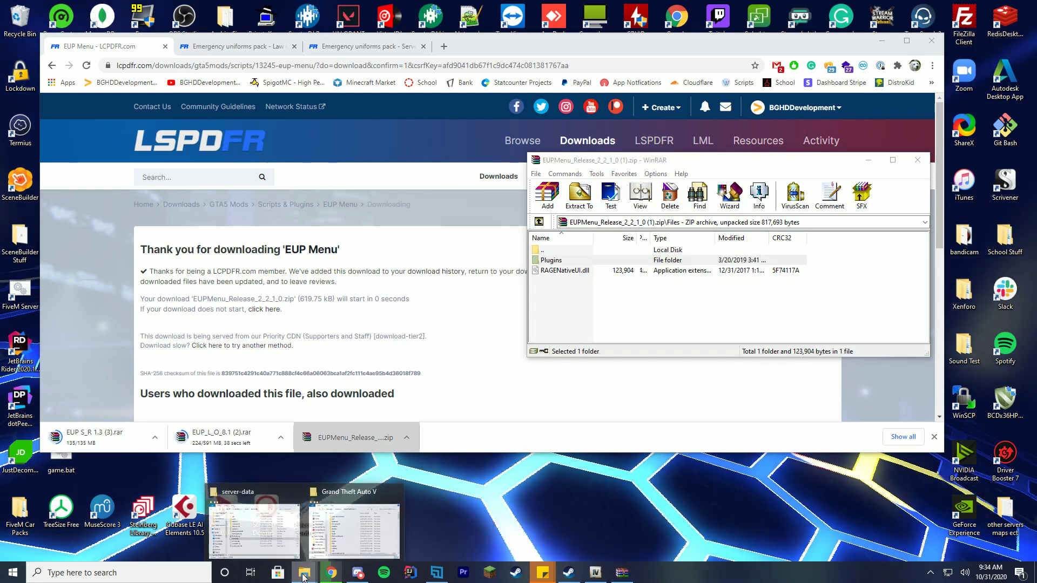
{"action": "left_click", "coordinate": [347, 521]}
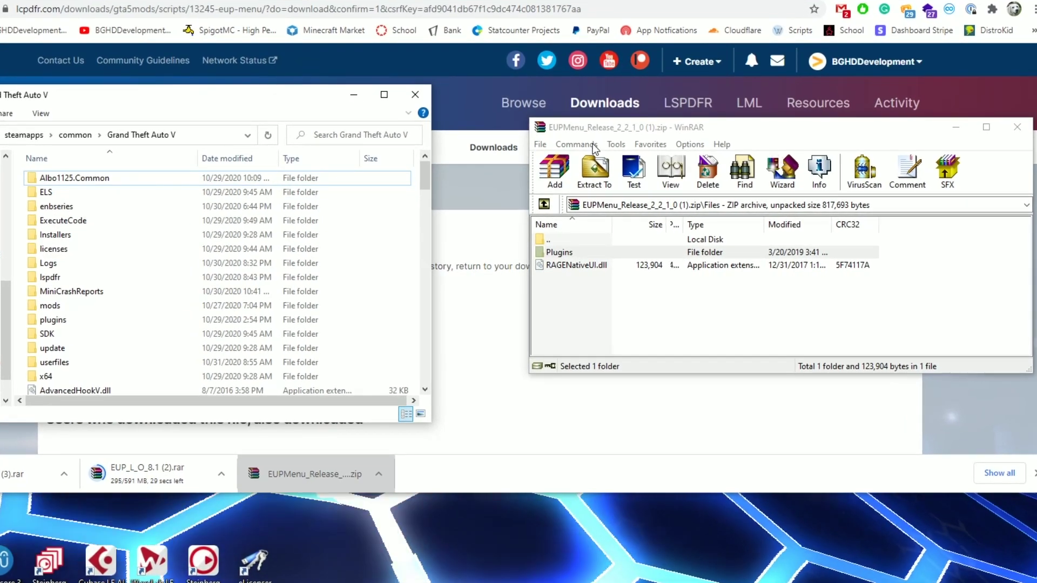
{"action": "left_click_drag", "start_coordinate": [563, 287], "coordinate": [399, 254]}
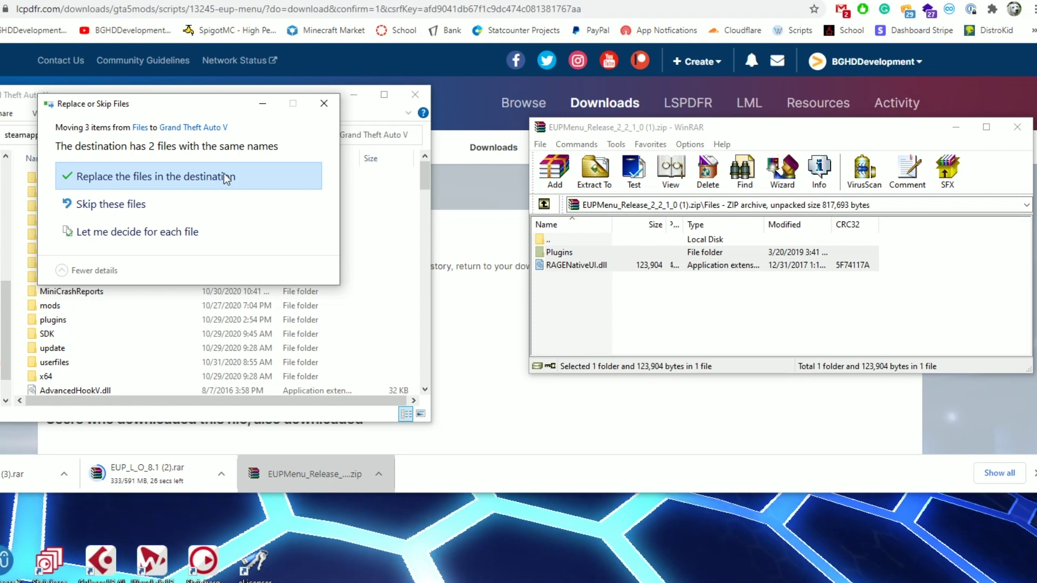
{"action": "left_click", "coordinate": [227, 178]}
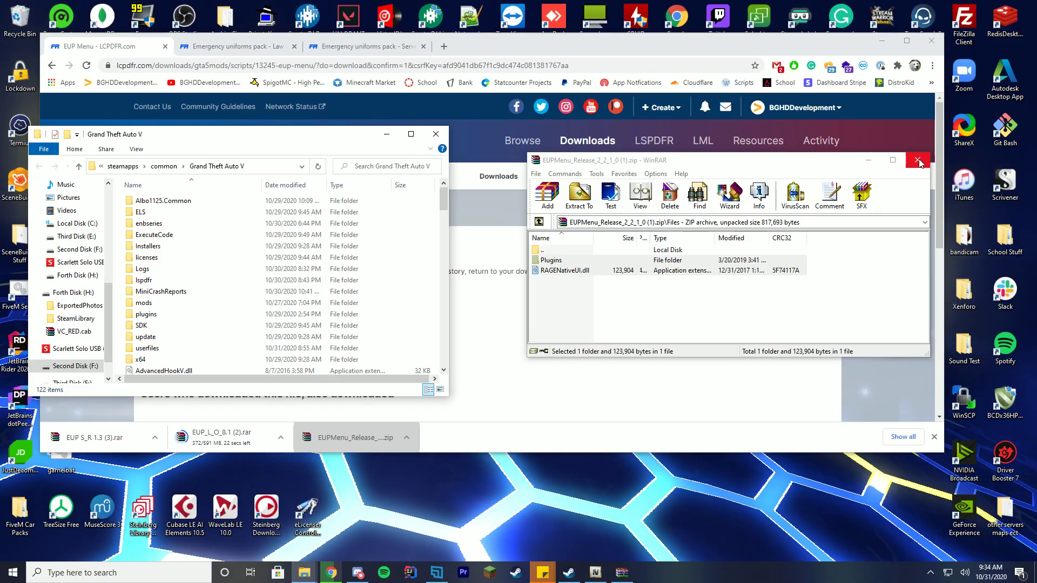
{"action": "left_click", "coordinate": [1018, 127]}
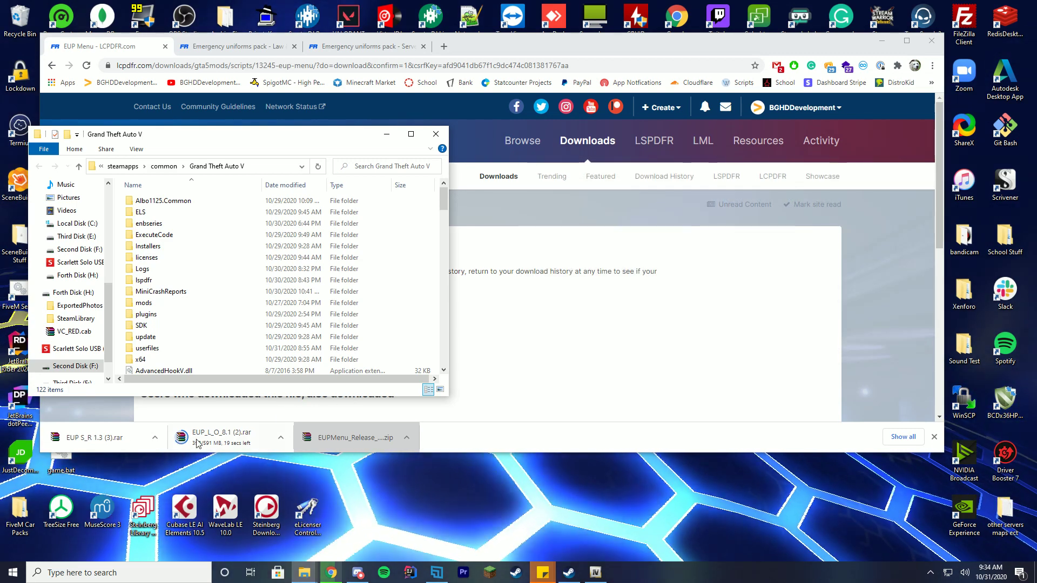
Open the downloaded EUP S_R 1.3 archive and set the EUP_L_O_8.1 archive to open once downloaded
{"action": "left_click", "coordinate": [363, 417]}
{"action": "left_click", "coordinate": [95, 437]}
{"action": "left_click", "coordinate": [222, 448]}
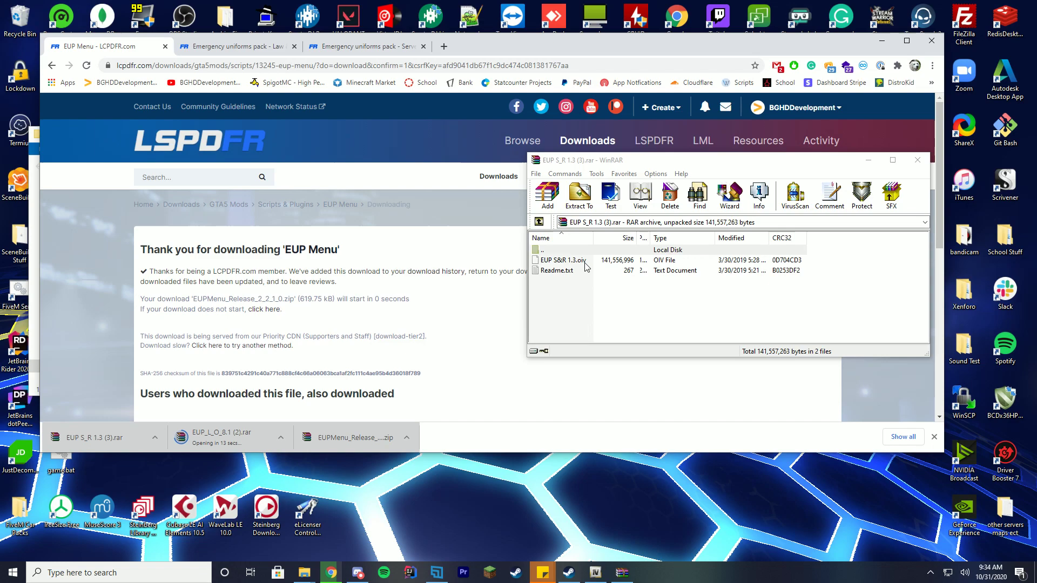
Minimize the browser and start OpenIV for the Windows version of Grand Theft Auto V
{"action": "left_click", "coordinate": [882, 41]}
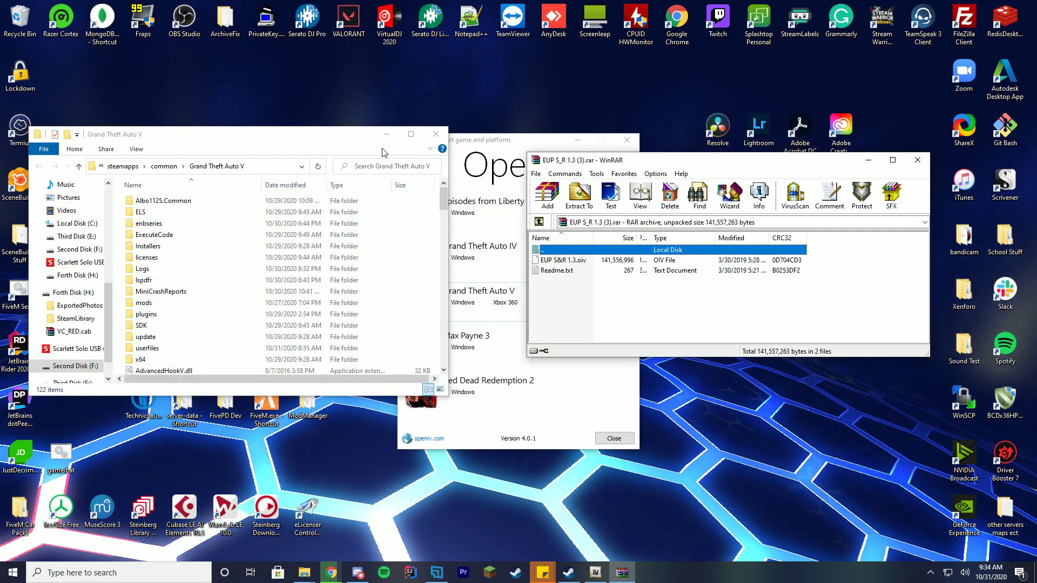
{"action": "left_click_drag", "start_coordinate": [572, 140], "coordinate": [382, 67]}
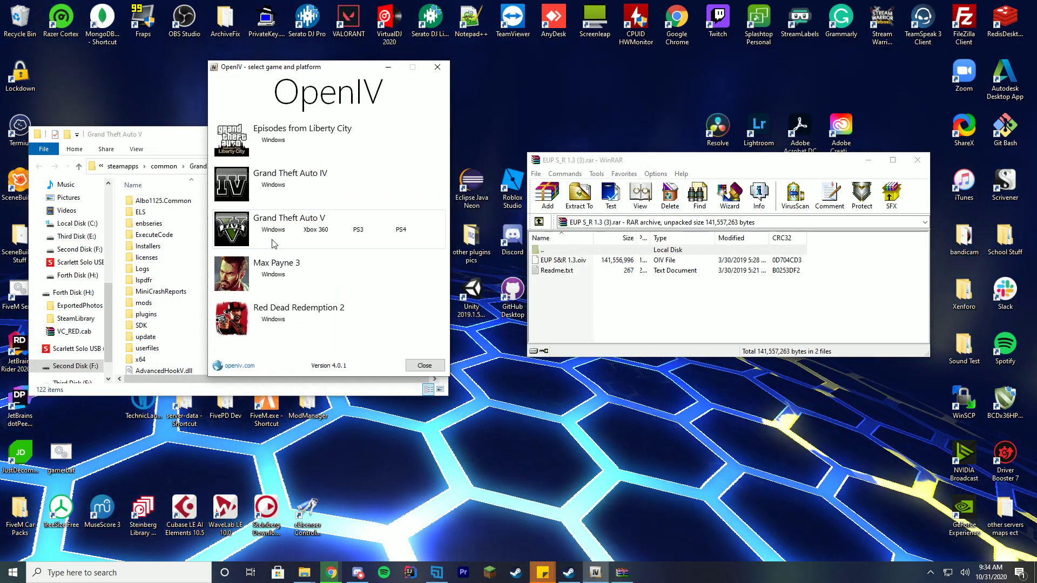
{"action": "left_click", "coordinate": [273, 230]}
Extract EUP S&R 1.3.oiv from the archive to the desktop and close the archive
{"action": "left_click", "coordinate": [813, 316]}
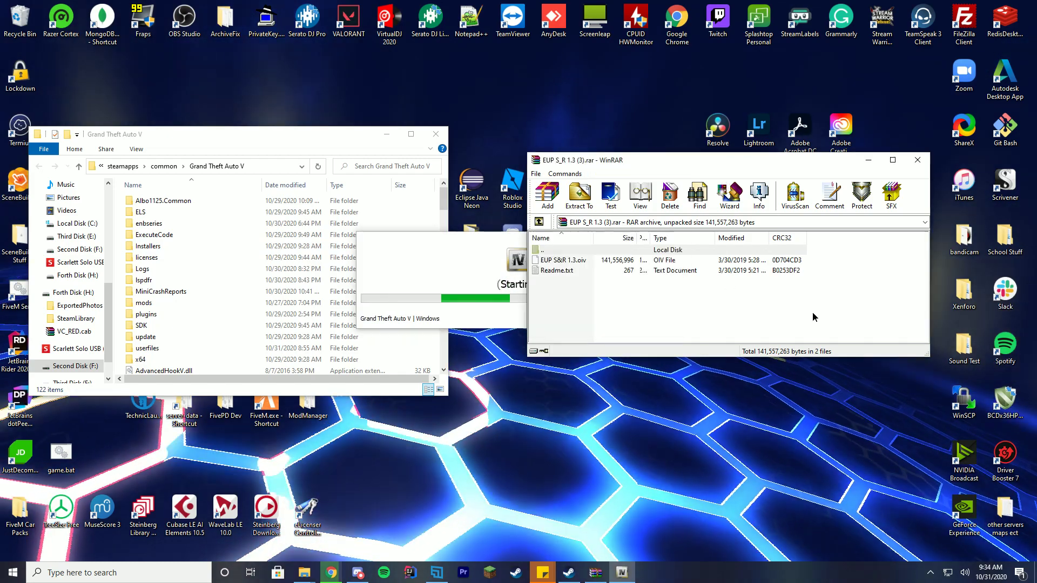
{"action": "left_click_drag", "start_coordinate": [571, 260], "coordinate": [727, 433]}
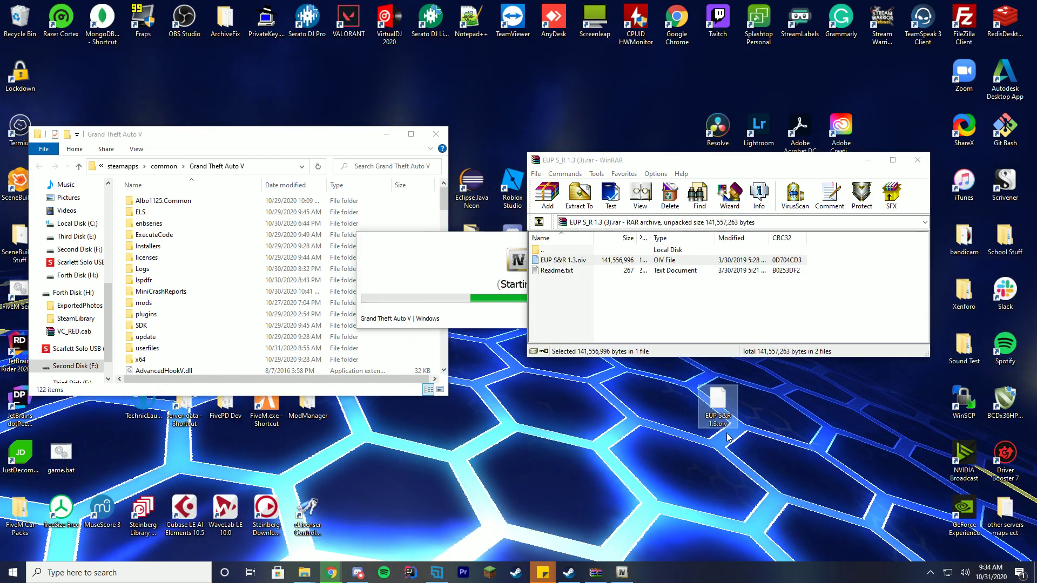
{"action": "left_click", "coordinate": [918, 160]}
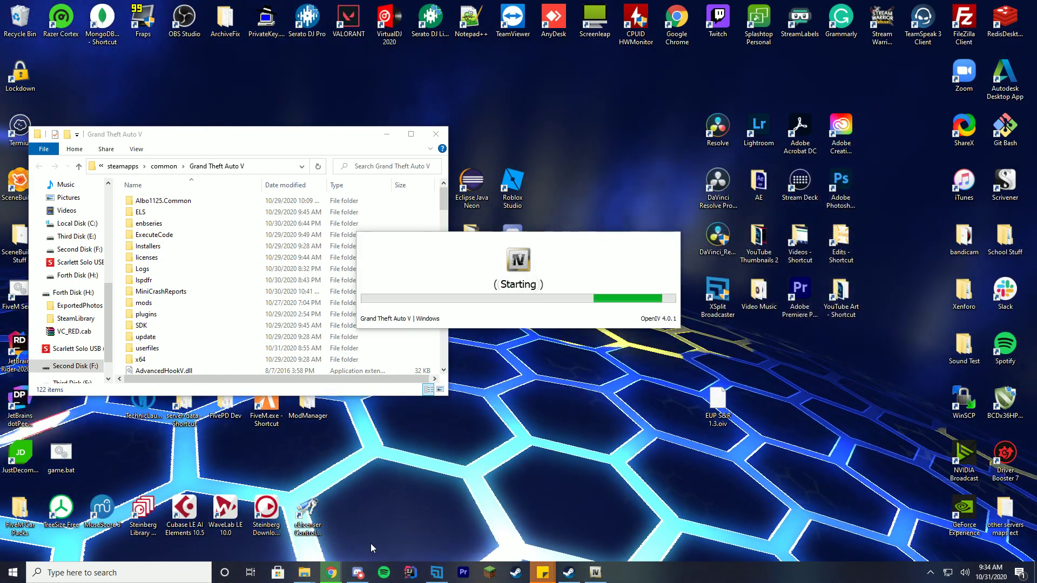
Check the EUP_L_O_8.1 download in the browser, minimize it again and reposition the OpenIV window
{"action": "left_click", "coordinate": [332, 573]}
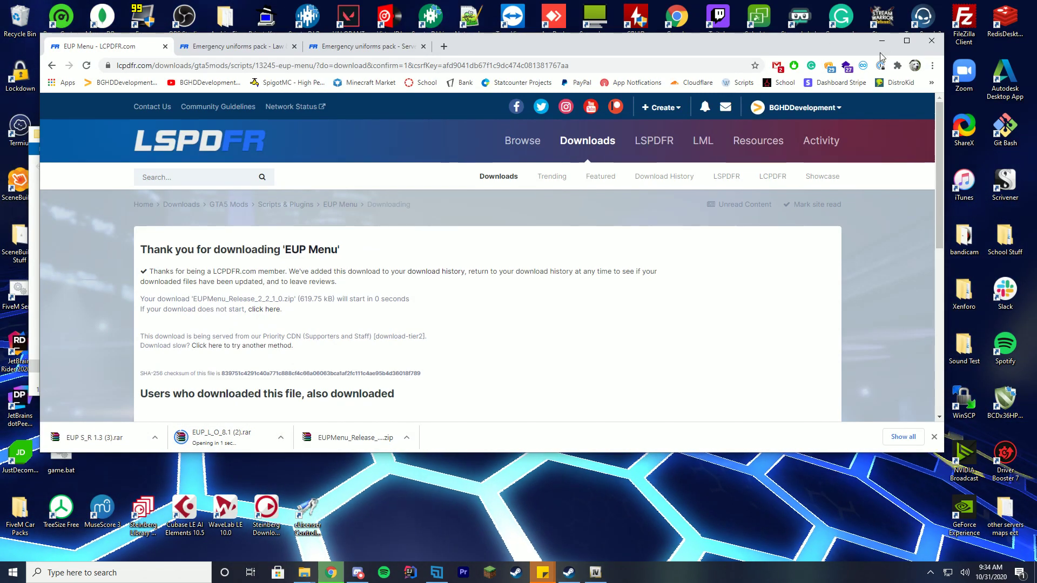
{"action": "left_click", "coordinate": [882, 41]}
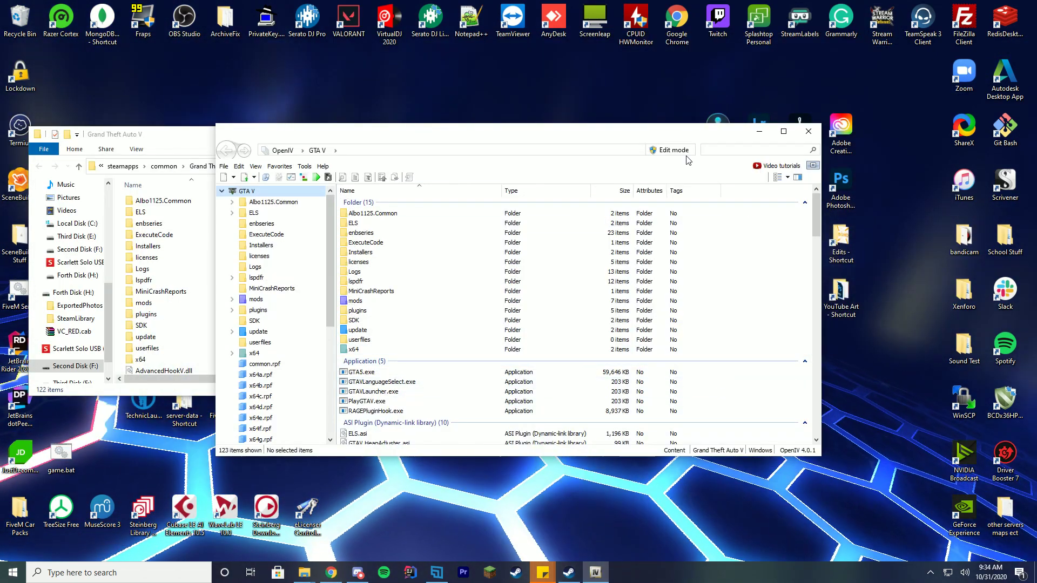
{"action": "left_click_drag", "start_coordinate": [686, 135], "coordinate": [569, 76]}
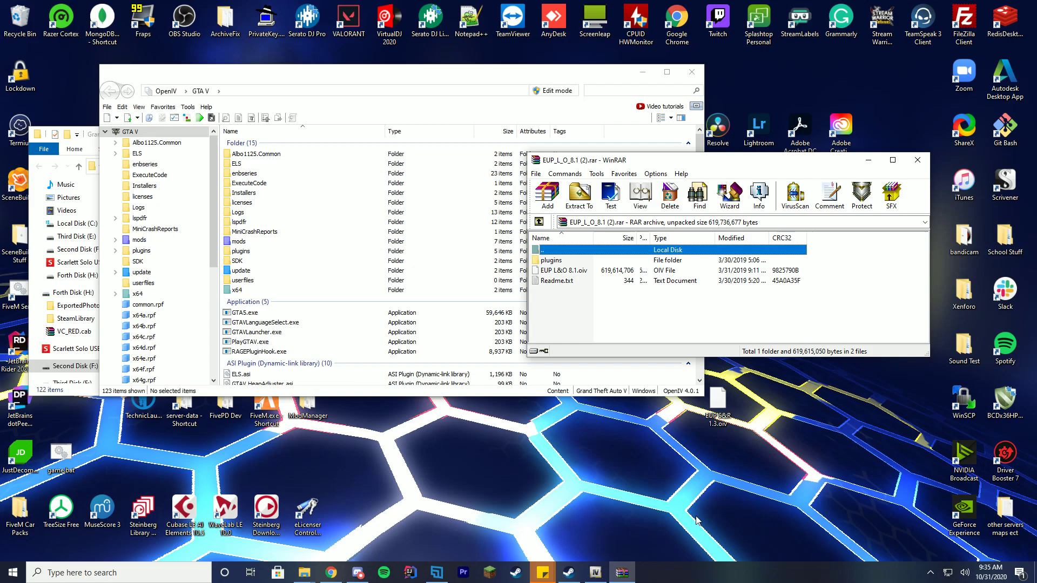
Check the plugins folder inside the EUP_L_O_8.1 archive and copy that folder into the Grand Theft Auto V folder
{"action": "double_click", "coordinate": [566, 263]}
{"action": "double_click", "coordinate": [564, 261]}
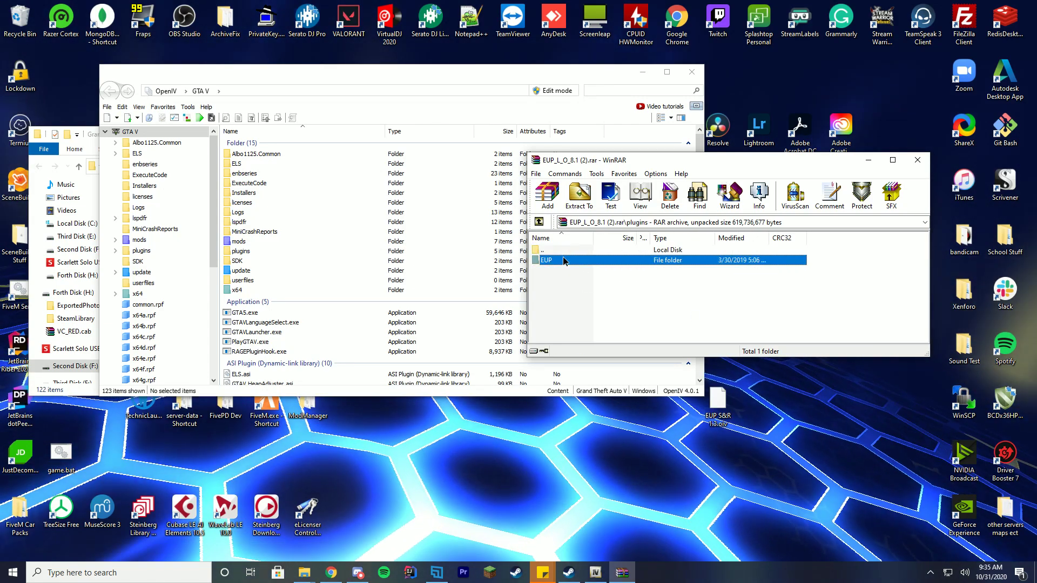
{"action": "double_click", "coordinate": [567, 251]}
{"action": "double_click", "coordinate": [567, 250]}
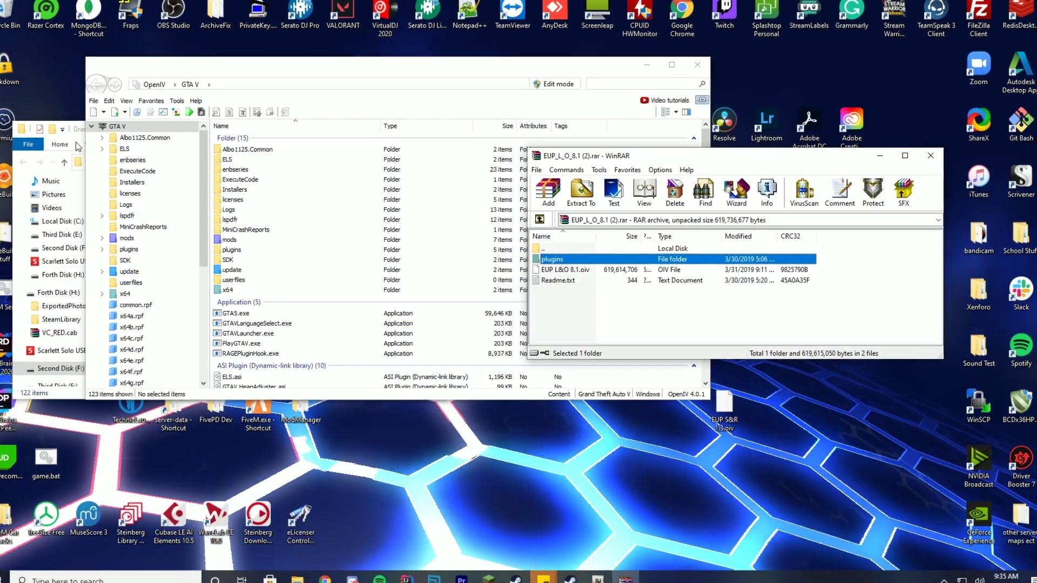
{"action": "left_click", "coordinate": [90, 137]}
{"action": "left_click_drag", "start_coordinate": [172, 120], "coordinate": [193, 101]}
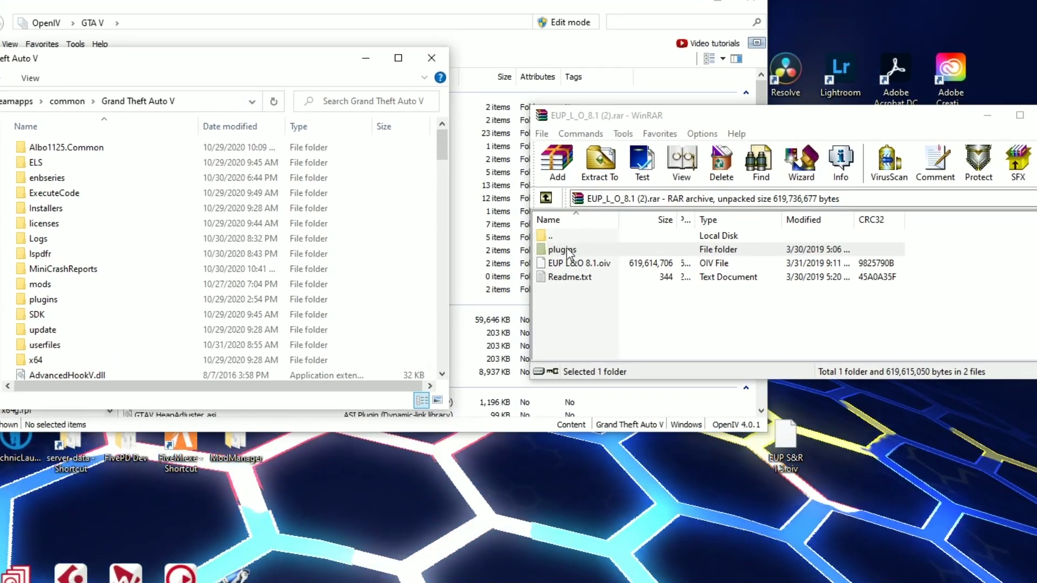
{"action": "left_click_drag", "start_coordinate": [569, 254], "coordinate": [22, 270]}
{"action": "left_click", "coordinate": [509, 190]}
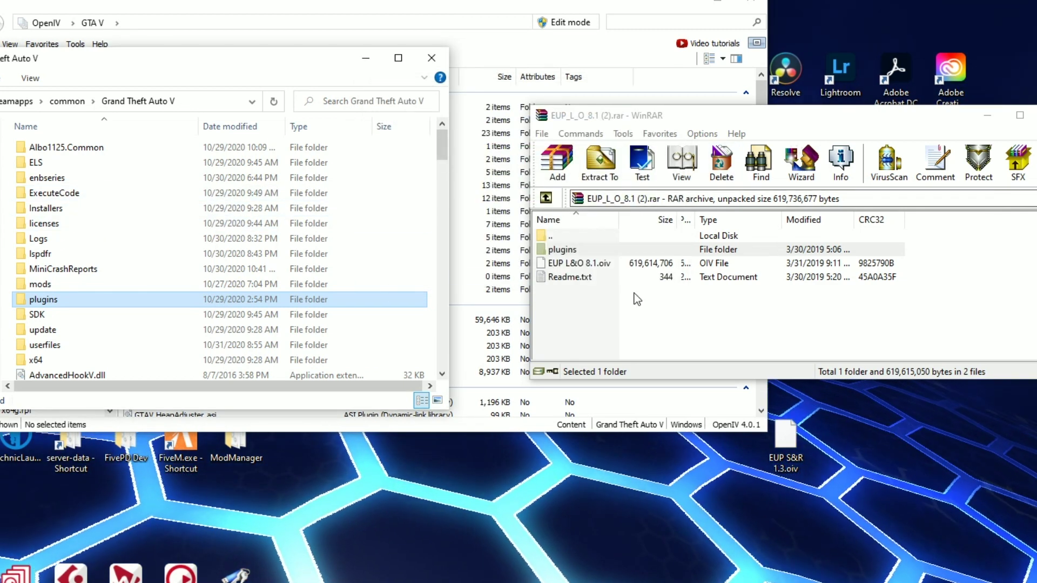
Extract EUP L&O 8.1.oiv to the desktop, close the archive and minimize the Grand Theft Auto V folder window
{"action": "left_click_drag", "start_coordinate": [584, 263], "coordinate": [789, 512]}
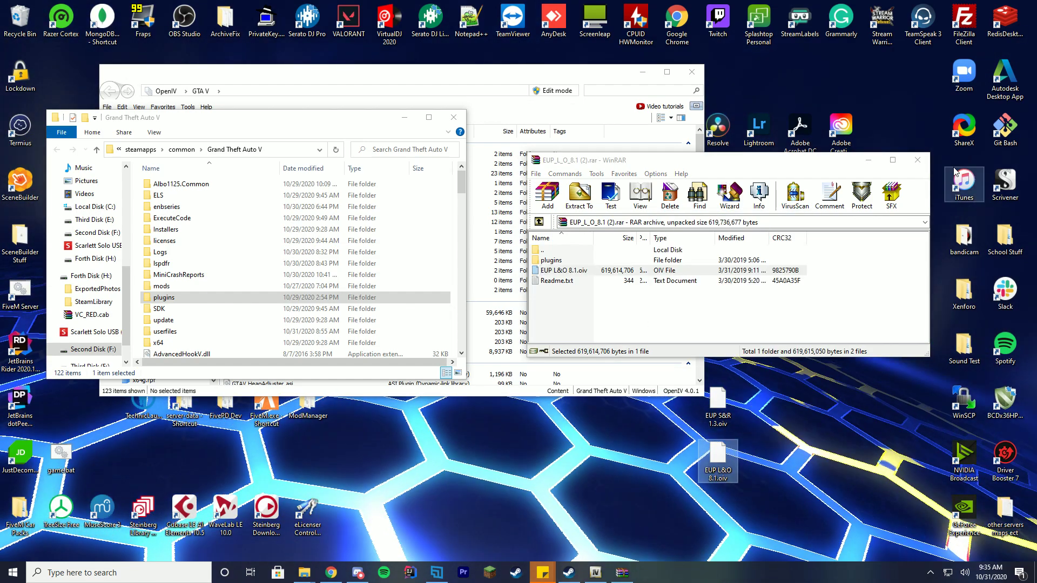
{"action": "left_click", "coordinate": [917, 160]}
{"action": "left_click", "coordinate": [407, 113]}
Turn on edit mode in OpenIV and accept the automatic saving of changes
{"action": "mouse_move", "coordinate": [415, 76]}
{"action": "left_mouse_down"}
{"action": "mouse_move", "coordinate": [484, 75]}
{"action": "mouse_move", "coordinate": [423, 63]}
{"action": "left_mouse_up"}
{"action": "left_click", "coordinate": [563, 79]}
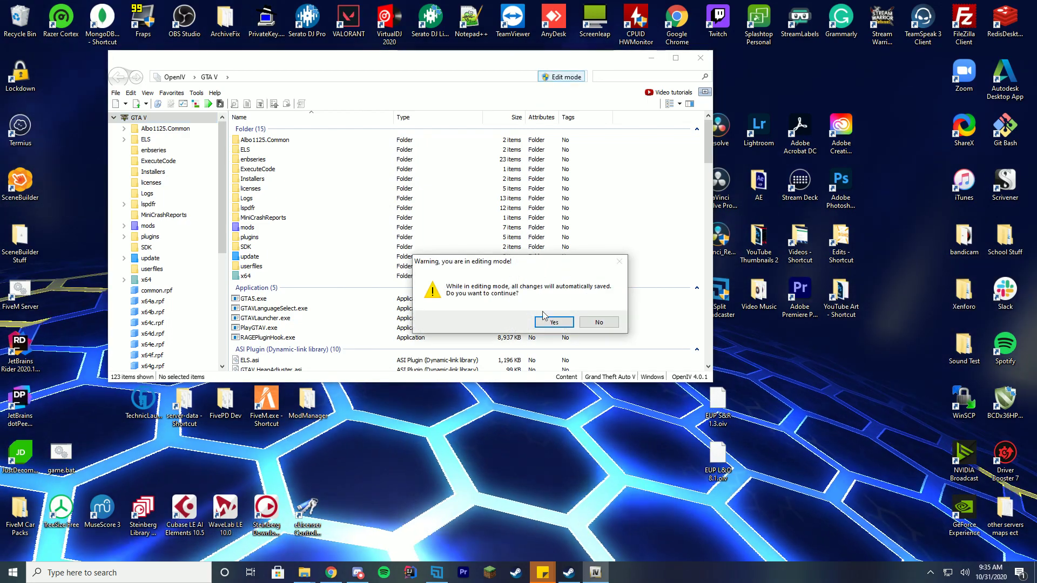
{"action": "left_click", "coordinate": [547, 322]}
Check in the ASI Manager whether the ASI Loader is installed, and close the manager
{"action": "left_click", "coordinate": [214, 95]}
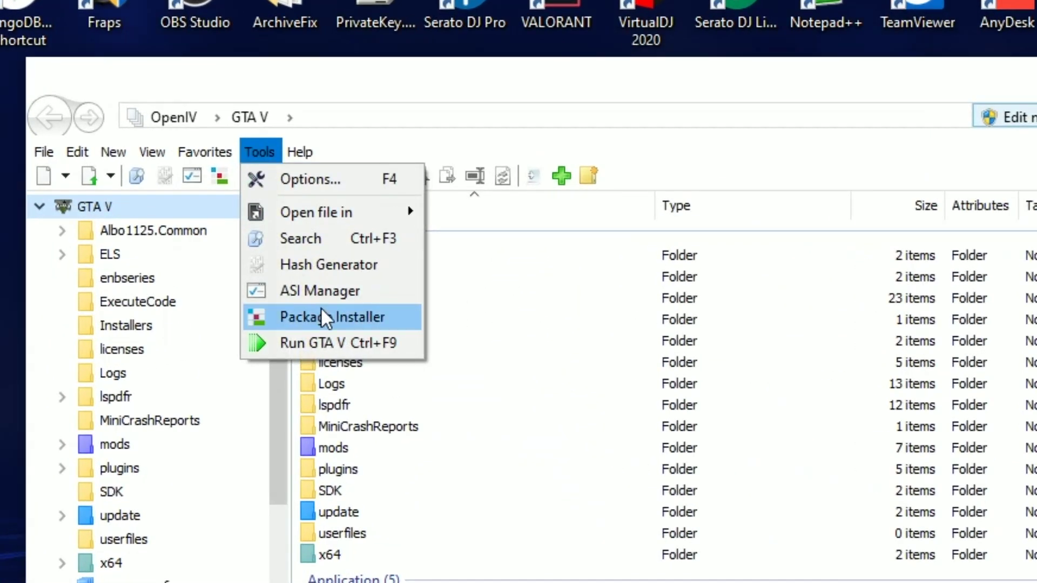
{"action": "left_click", "coordinate": [346, 291]}
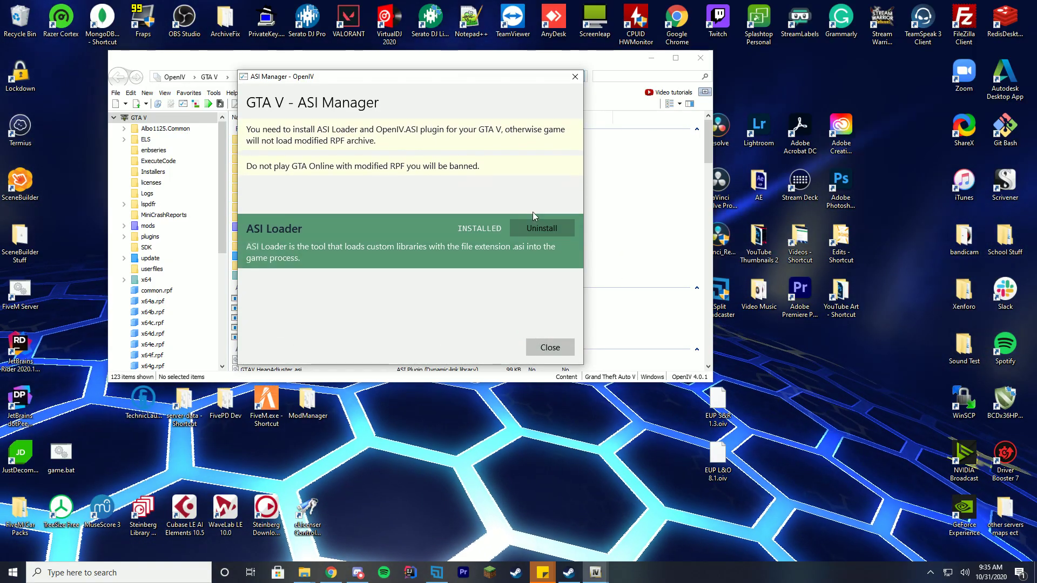
{"action": "left_click", "coordinate": [543, 346]}
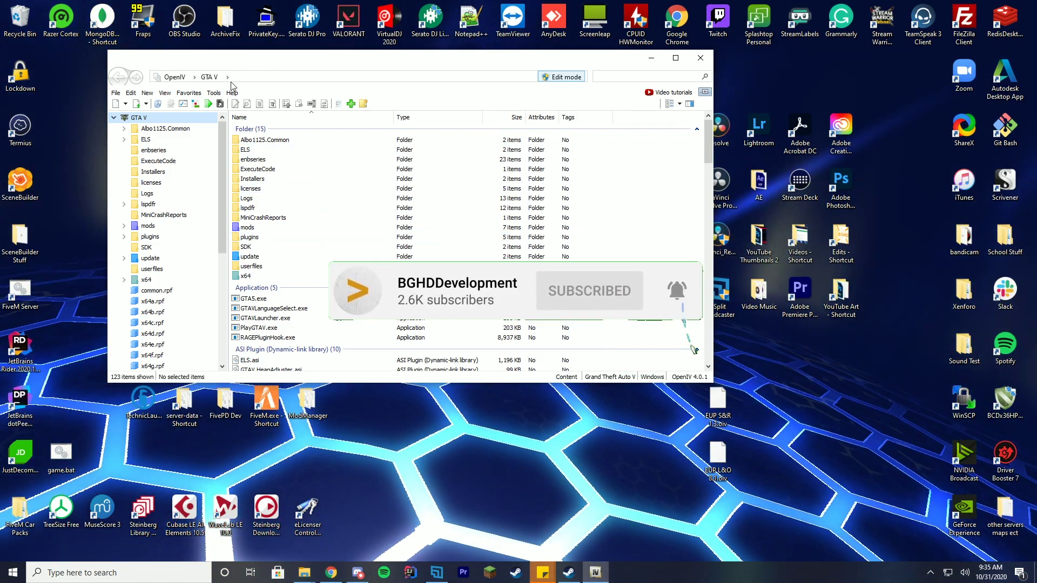
Load EUP L&O 8.1.oiv from the desktop into the Package Installer
{"action": "left_click", "coordinate": [213, 92]}
{"action": "left_click", "coordinate": [242, 168]}
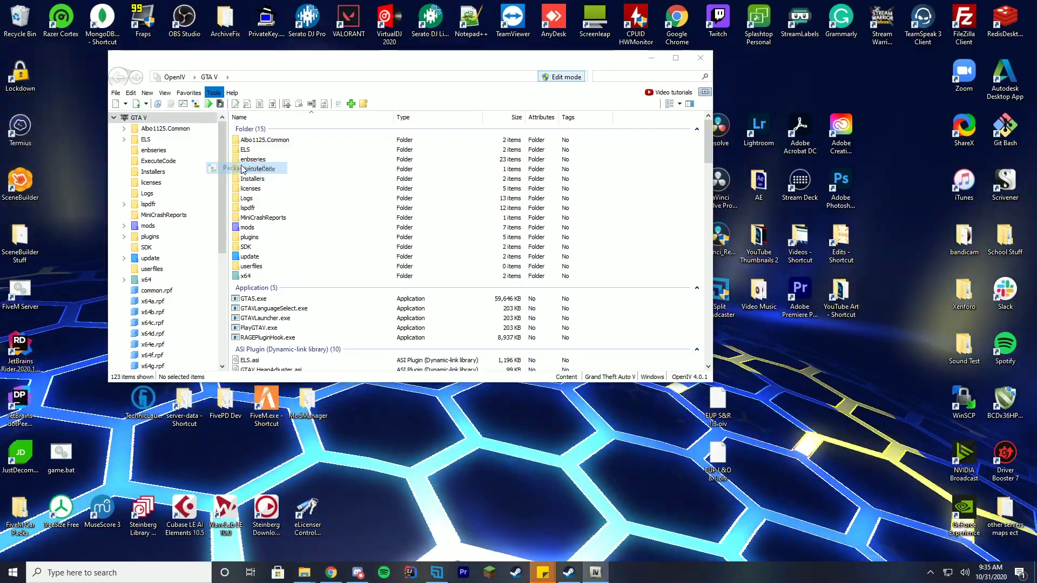
{"action": "scroll", "coordinate": [378, 259], "scroll_direction": "down", "scroll_amount": 10}
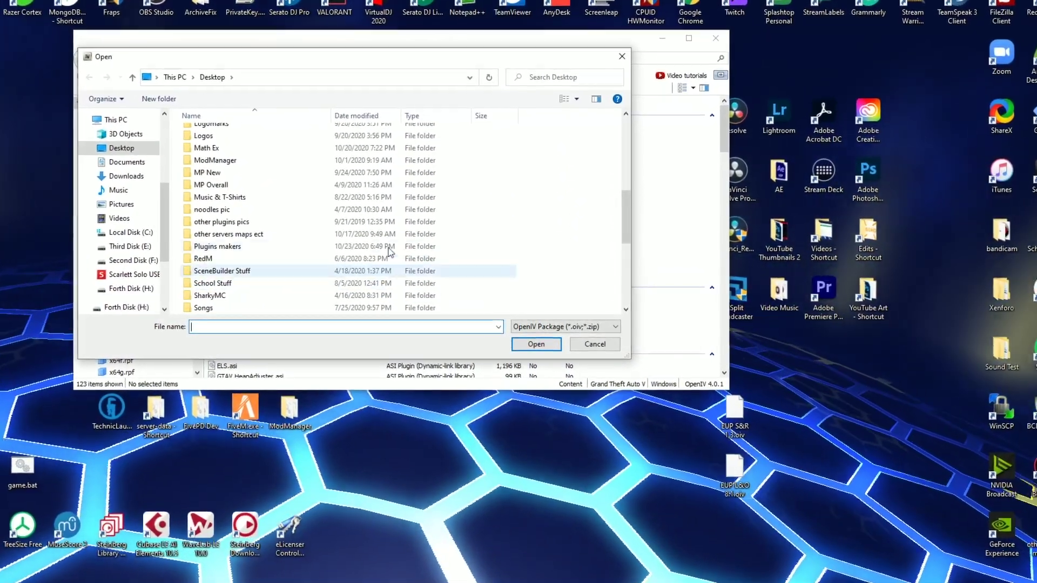
{"action": "scroll", "coordinate": [389, 252], "scroll_direction": "down", "scroll_amount": 5}
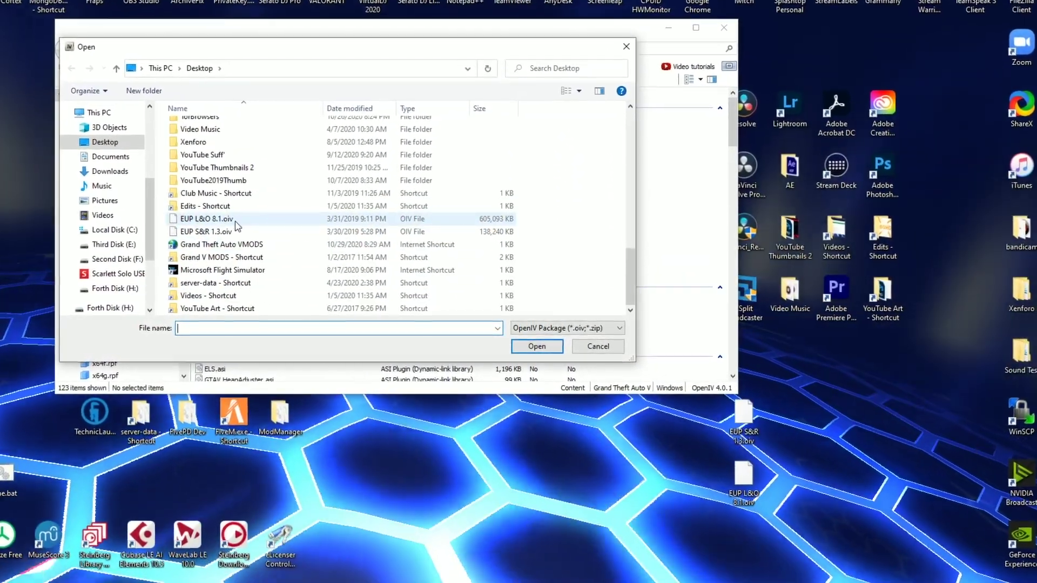
{"action": "left_click", "coordinate": [217, 223]}
{"action": "double_click", "coordinate": [204, 223]}
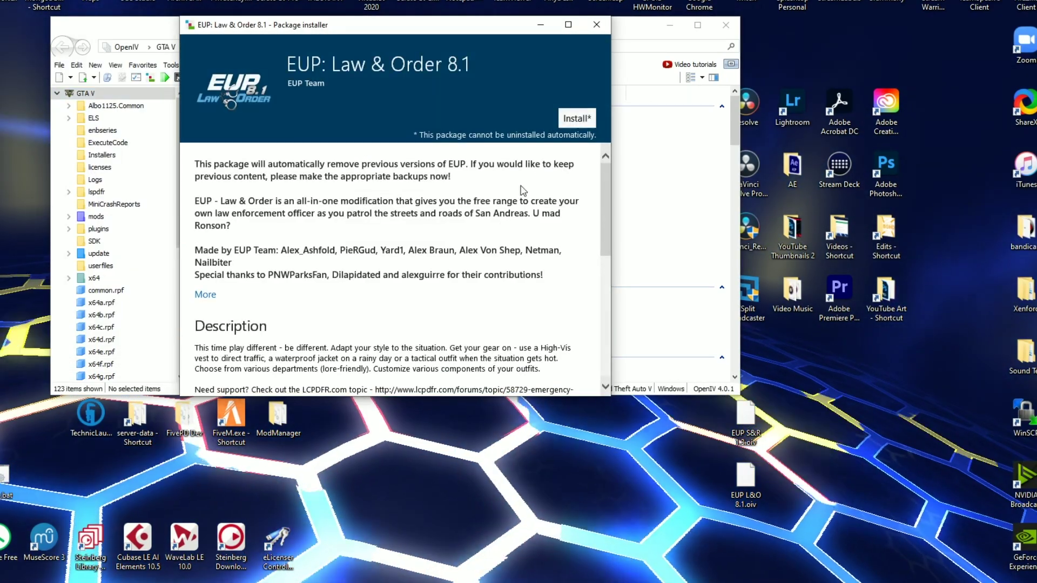
Install the EUP: Law & Order 8.1 package into the "mods" folder and close the installer
{"action": "left_click", "coordinate": [578, 116]}
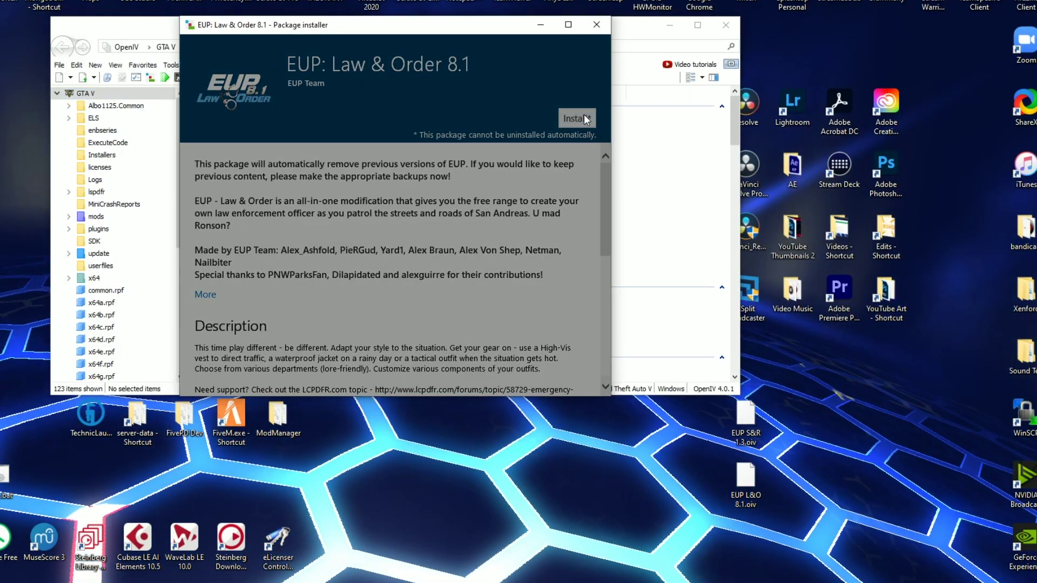
{"action": "left_click", "coordinate": [377, 193]}
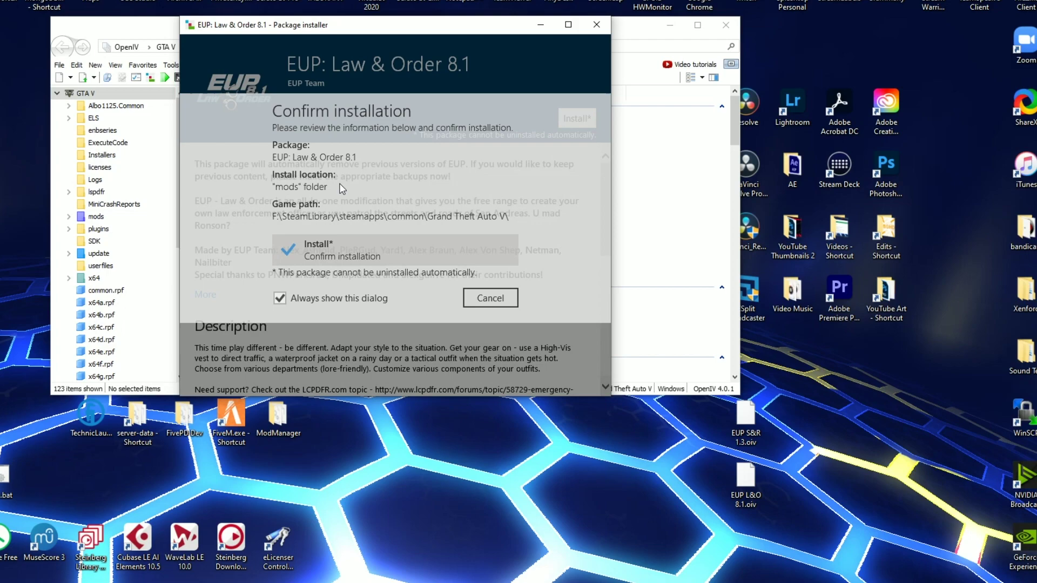
{"action": "left_click", "coordinate": [353, 254]}
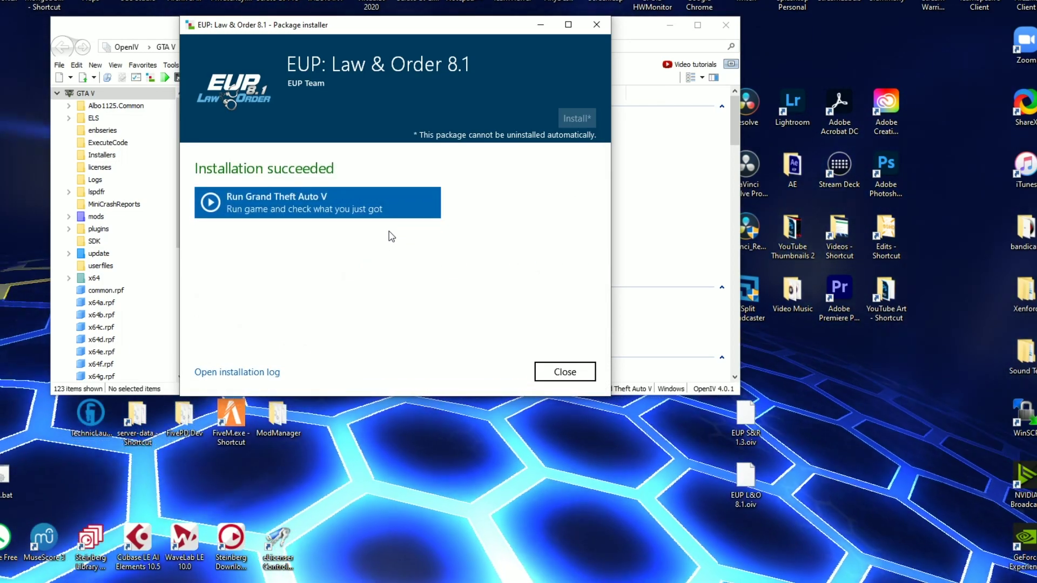
{"action": "left_click", "coordinate": [559, 382]}
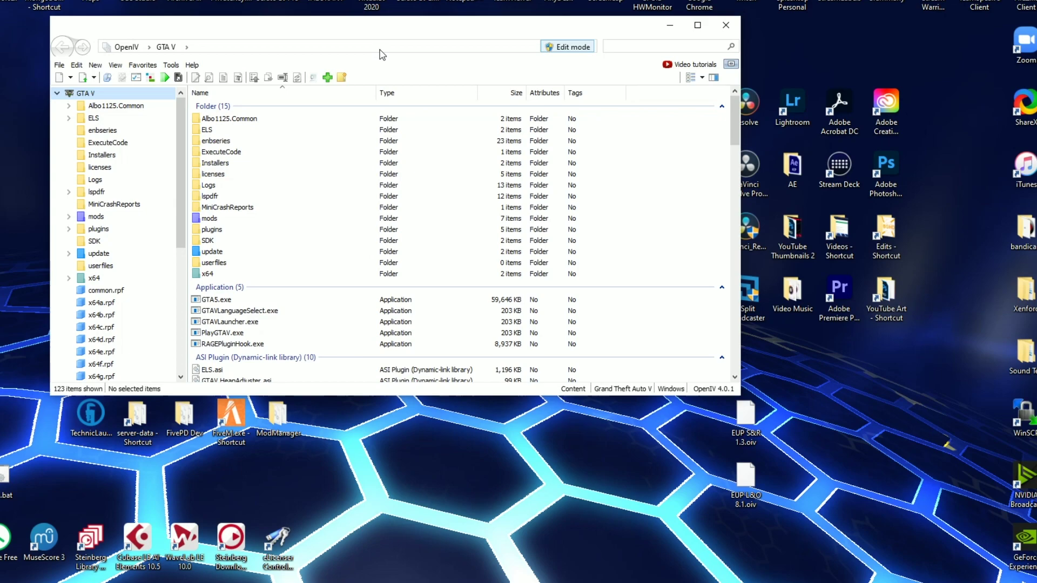
Load EUP S&R 1.3.oiv into the Package Installer, install it into the "mods" folder and close the installer
{"action": "left_click", "coordinate": [213, 151]}
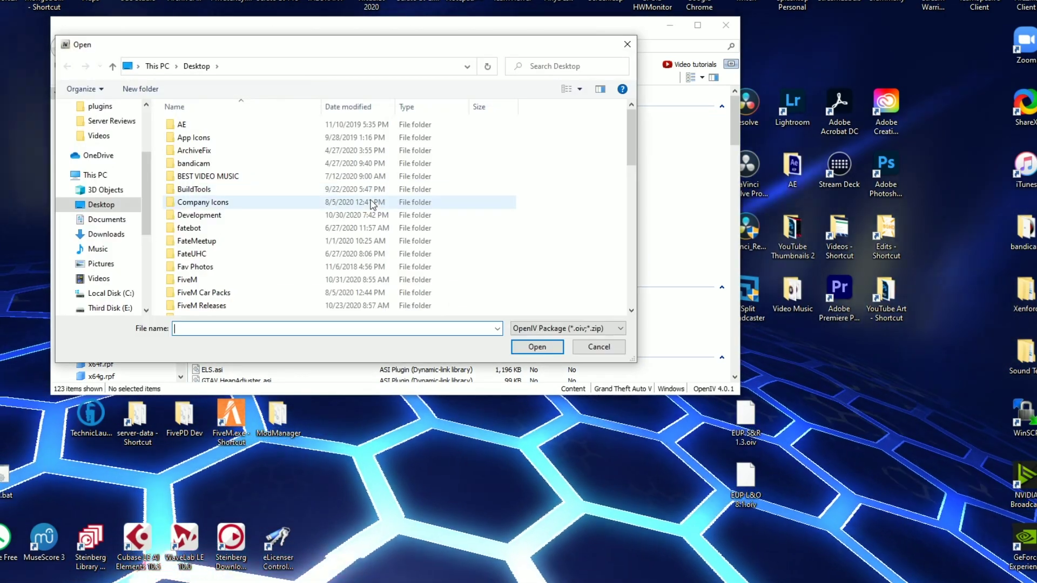
{"action": "scroll", "coordinate": [365, 202], "scroll_direction": "down", "scroll_amount": 3}
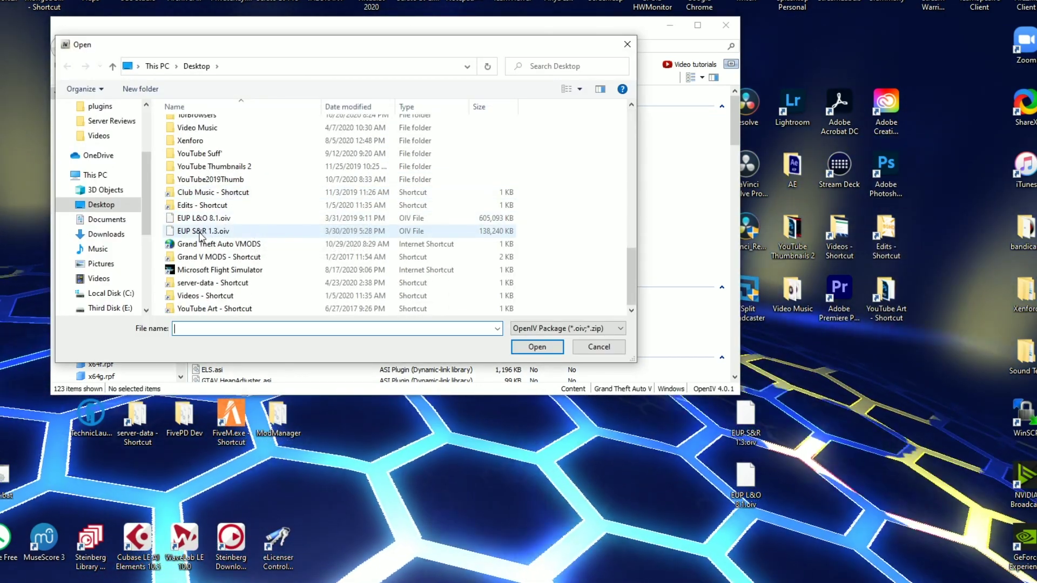
{"action": "double_click", "coordinate": [199, 232]}
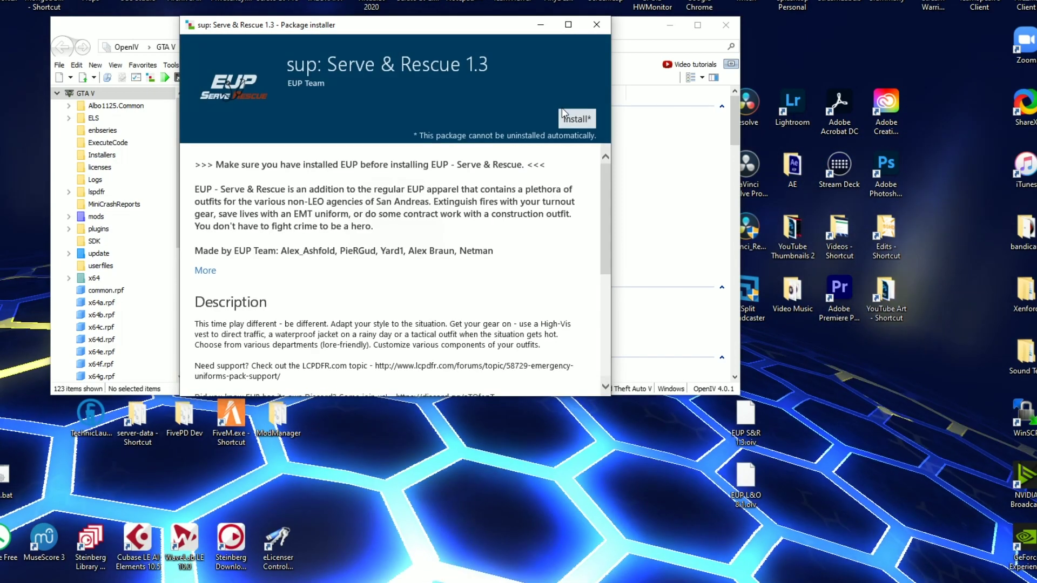
{"action": "left_click", "coordinate": [587, 118]}
{"action": "left_click", "coordinate": [360, 182]}
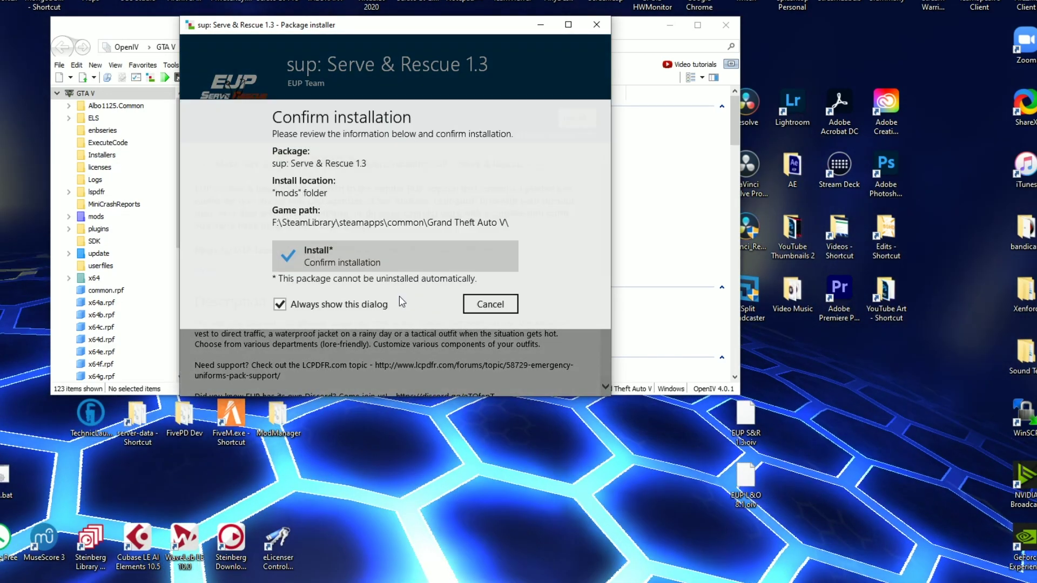
{"action": "left_click", "coordinate": [442, 259]}
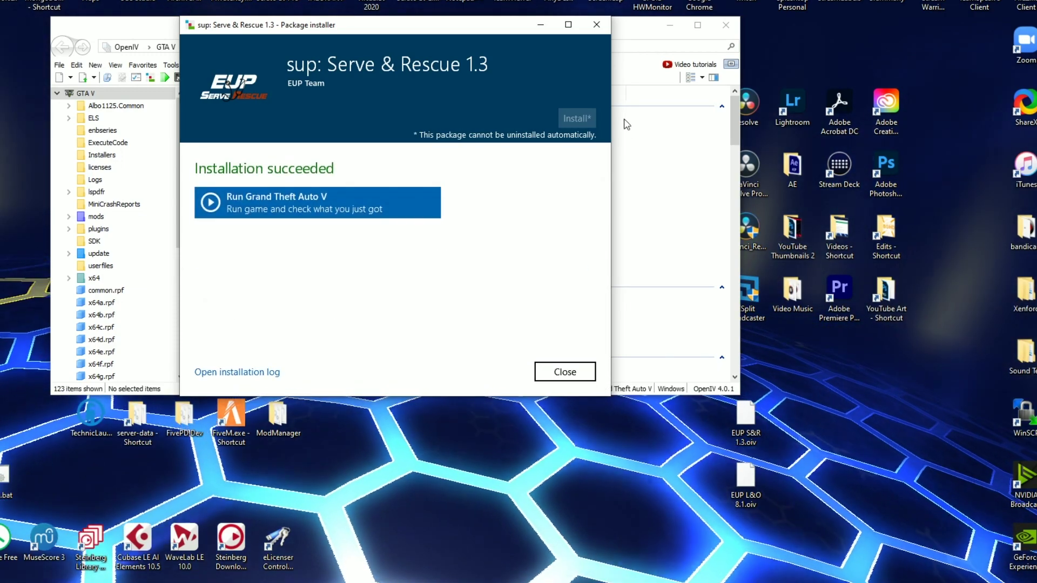
{"action": "left_click", "coordinate": [583, 379]}
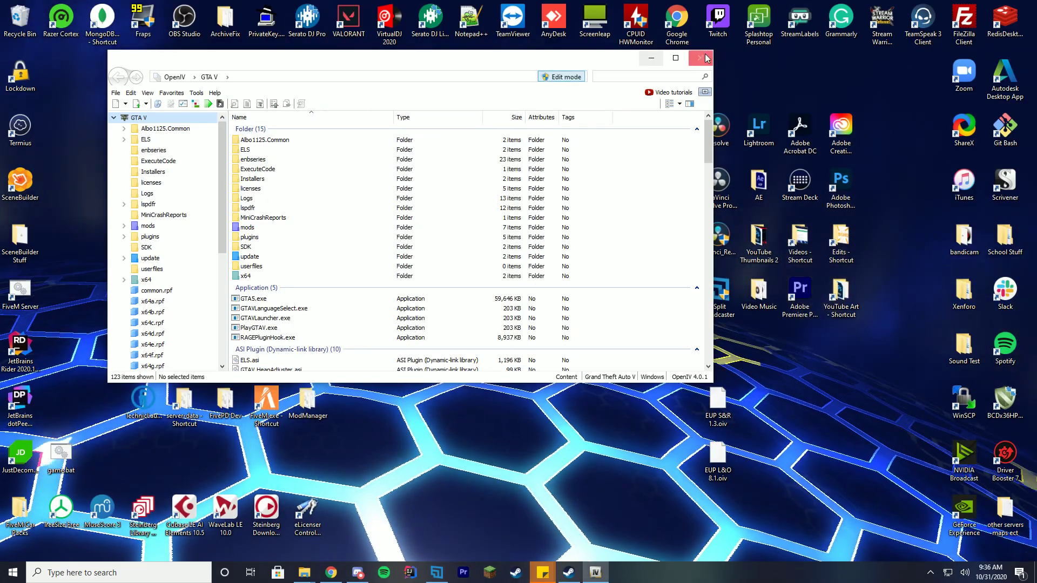
Close OpenIV and launch the modded game with the Grand Theft Auto VMODS shortcut
{"action": "left_click", "coordinate": [706, 58]}
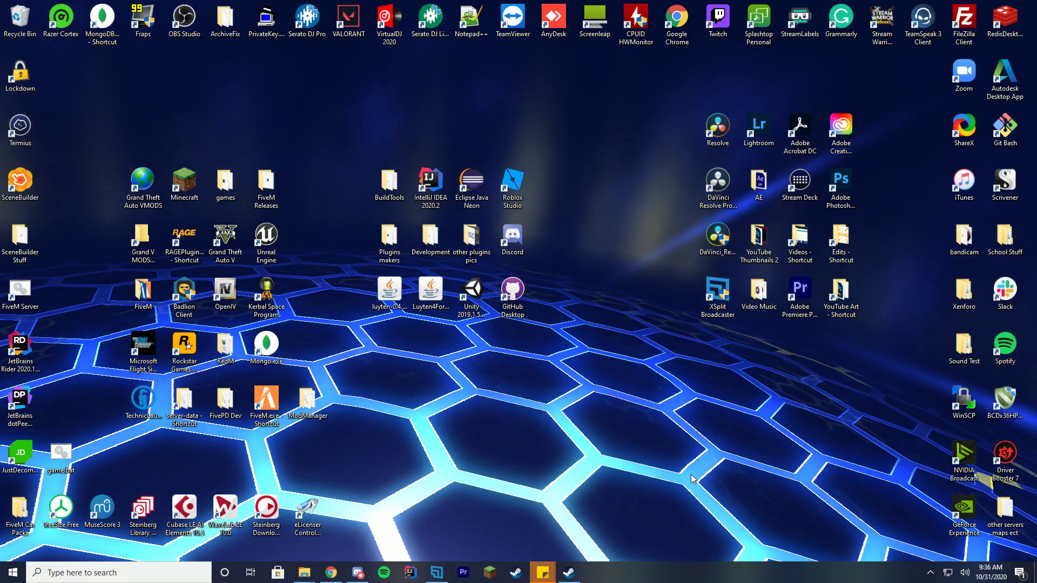
{"action": "double_click", "coordinate": [147, 187]}
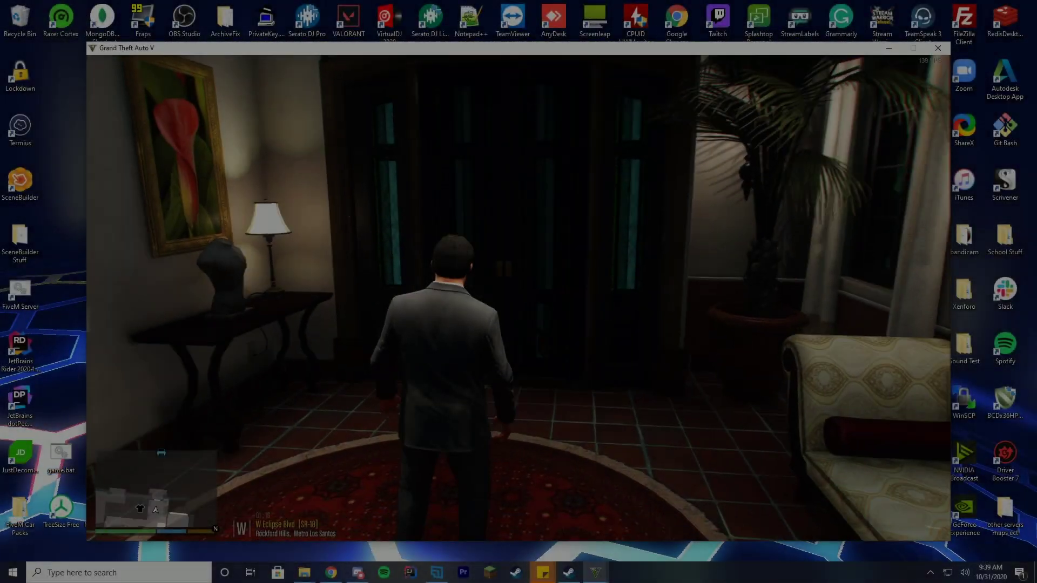
Walk the character outside and load the EUPMenu.dll plugin through the in-game console with LoadPlugin
{"action": "key", "text": "w"}
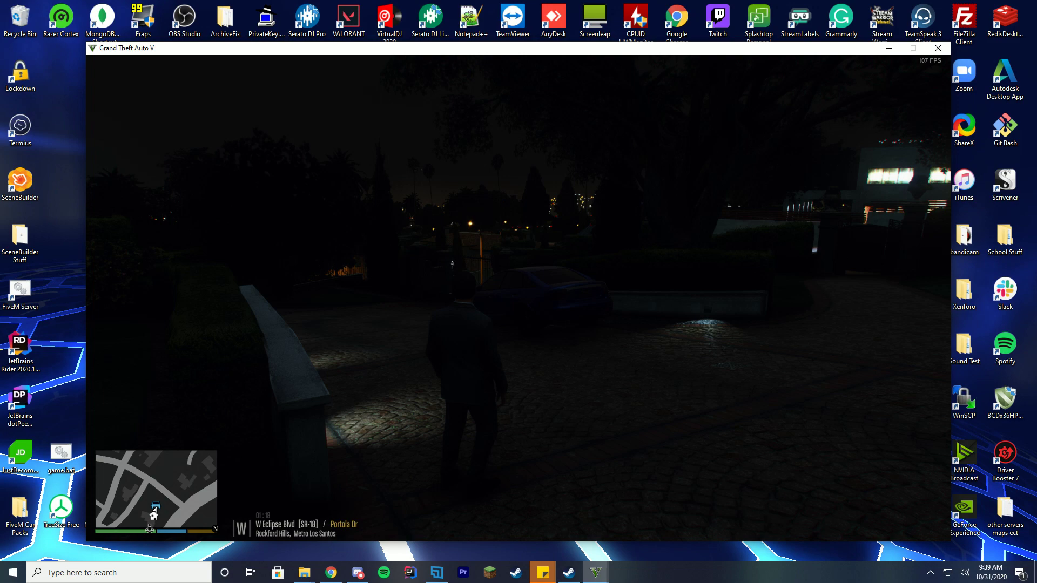
{"action": "key", "text": "F4"}
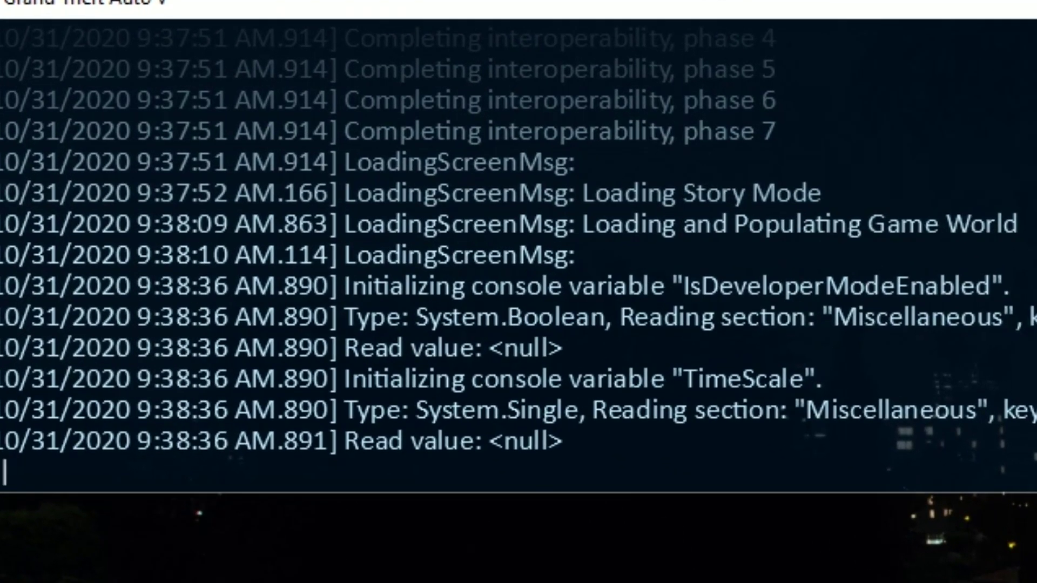
{"action": "type", "text": "load"}
{"action": "key", "text": "Tab"}
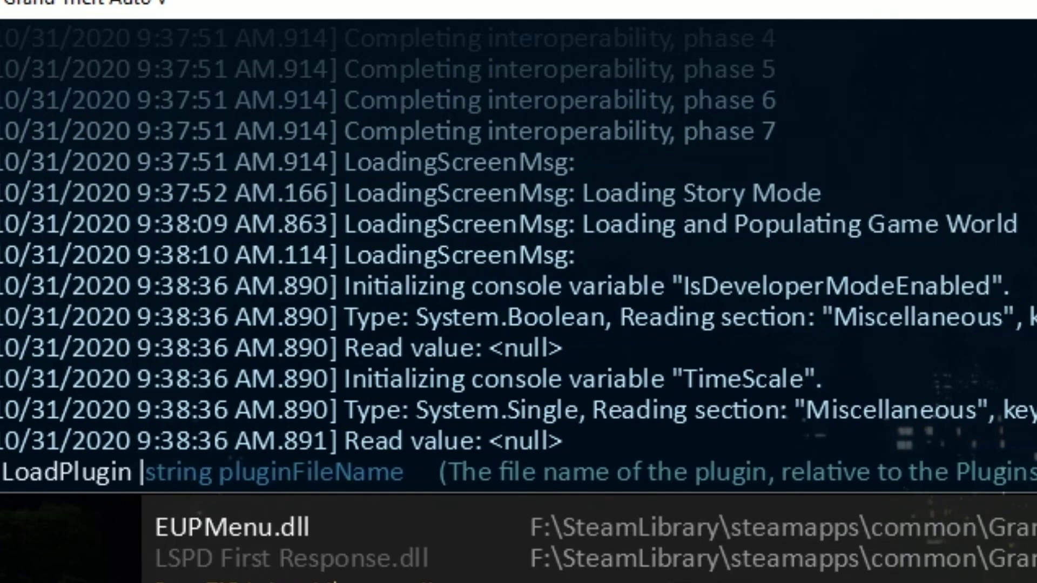
{"action": "type", "text": "e"}
{"action": "key", "text": "Tab"}
{"action": "key", "text": "Return"}
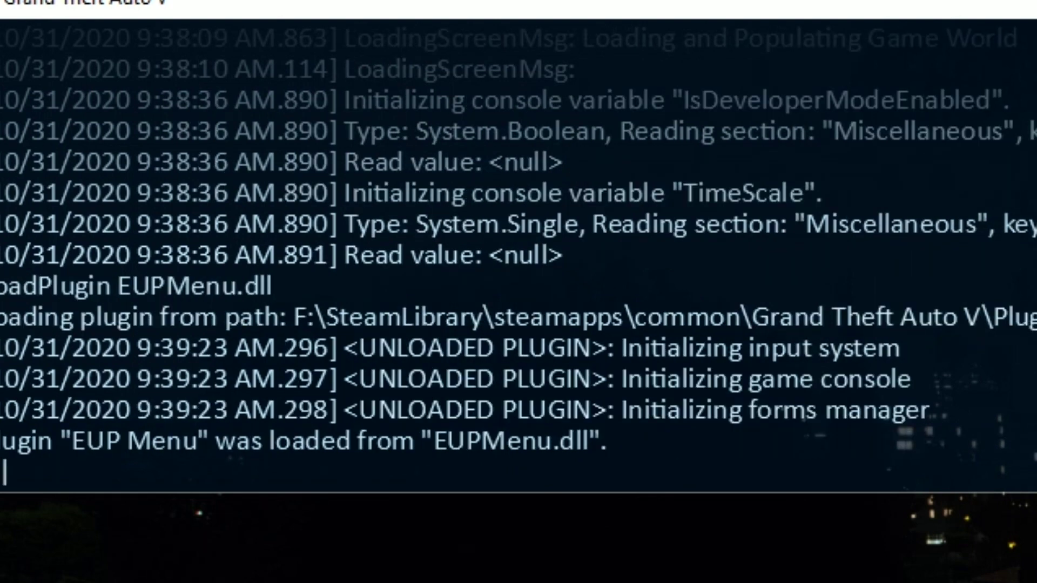
{"action": "key", "text": "F4"}
Set the in-game time of day to noon through the trainer's Time options and close the trainer
{"action": "key", "text": "F3"}
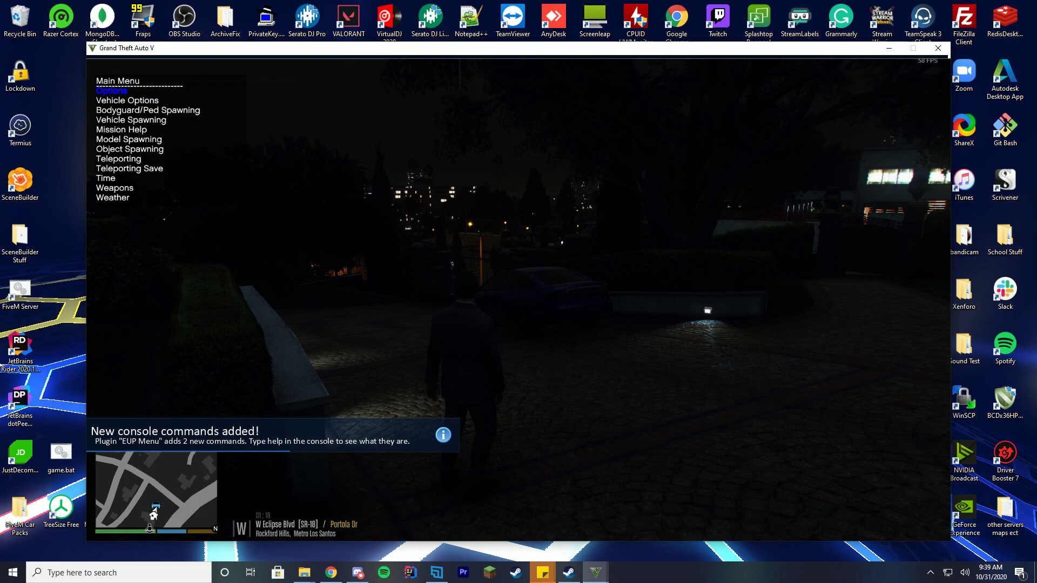
{"action": "key", "text": "F3"}
{"action": "key", "text": "F3"}
{"action": "key", "text": "w"}
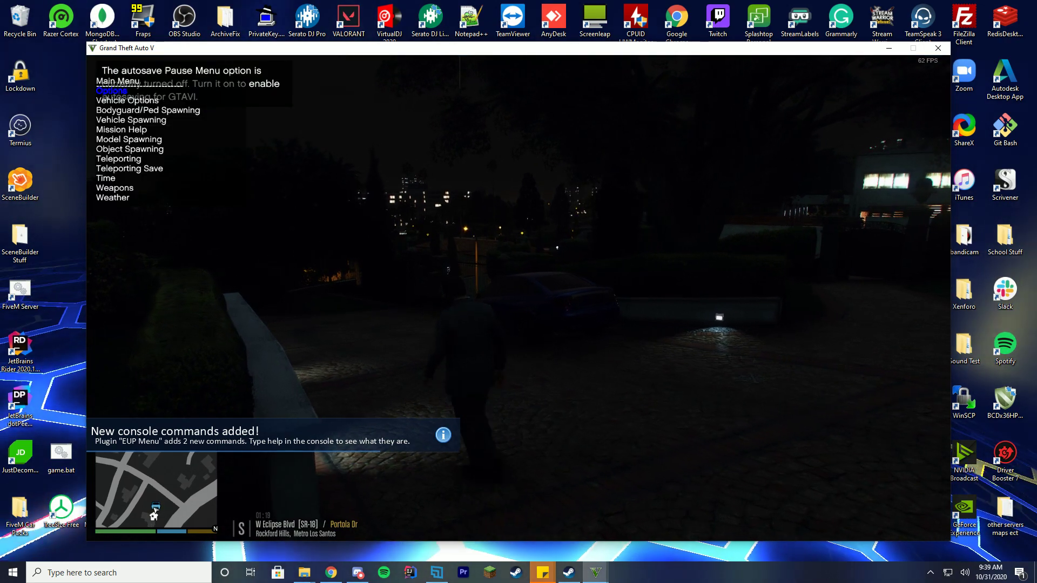
{"action": "key", "text": "KP_5"}
{"action": "key", "text": "KP_0"}
{"action": "key", "text": "KP_2"}
{"action": "key", "text": "KP_2"}
{"action": "key", "text": "KP_2"}
{"action": "key", "text": "KP_2"}
{"action": "key", "text": "Down"}
{"action": "key", "text": "Down"}
{"action": "key", "text": "Down"}
{"action": "key", "text": "Down"}
{"action": "key", "text": "Down"}
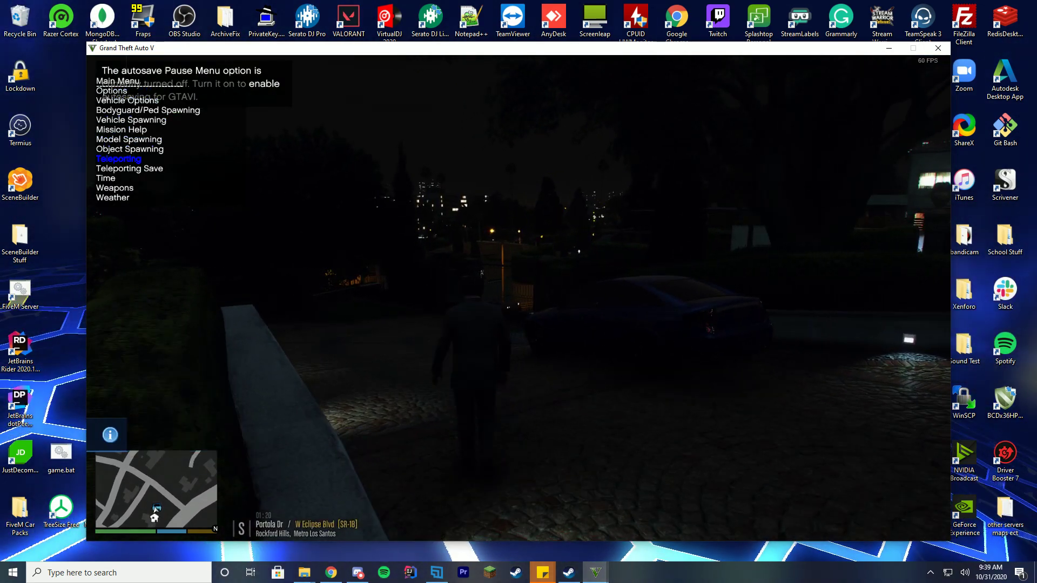
{"action": "key", "text": "Return"}
{"action": "key", "text": "Down"}
{"action": "key", "text": "Down"}
{"action": "key", "text": "Down"}
{"action": "key", "text": "Down"}
{"action": "key", "text": "Return"}
{"action": "key", "text": "F3"}
Walk the character across the driveway past the blue car toward the gate
{"action": "key", "text": "w"}
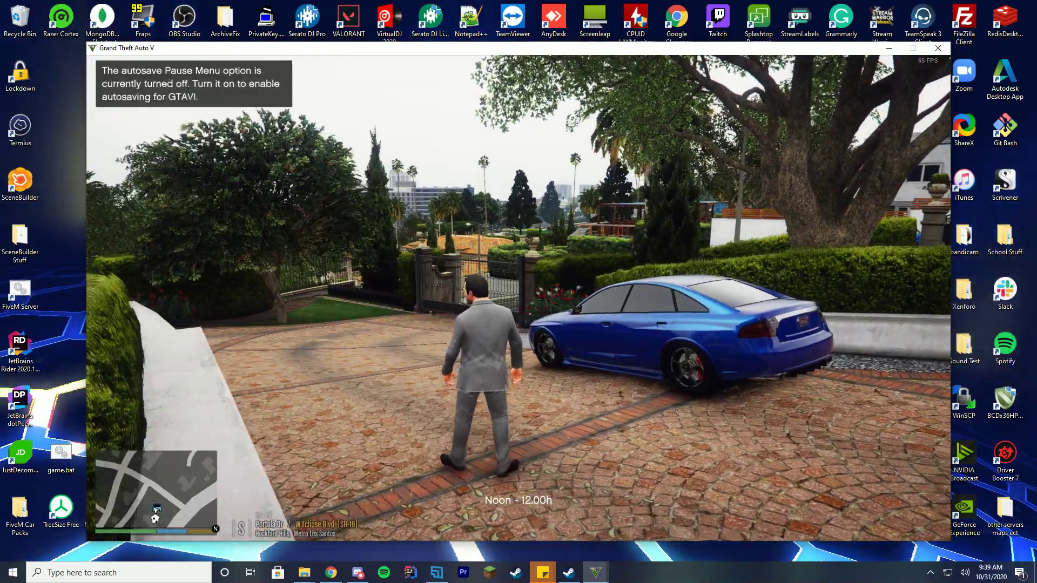
{"action": "key", "text": "w"}
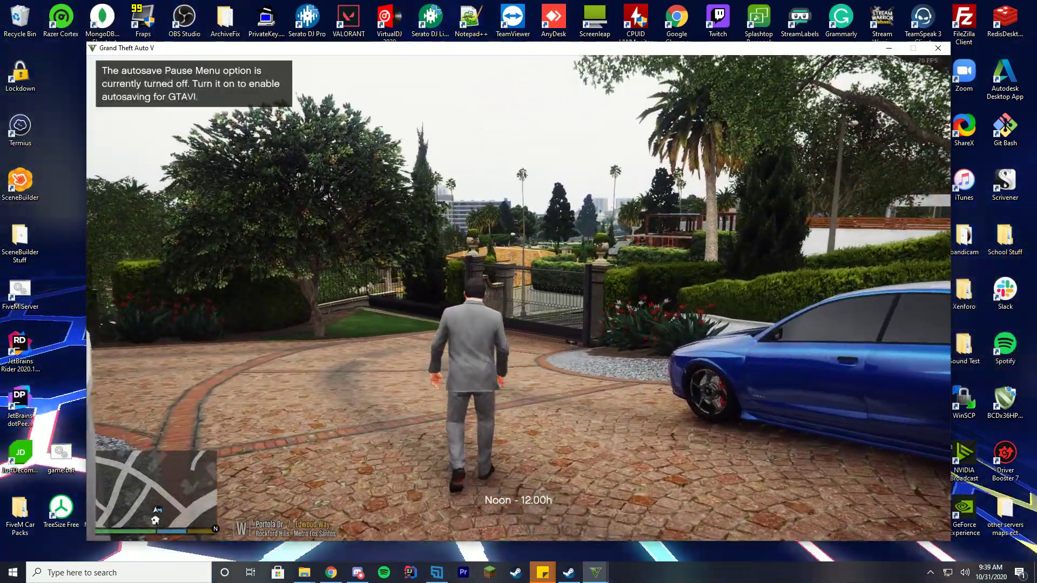
{"action": "key", "text": "a"}
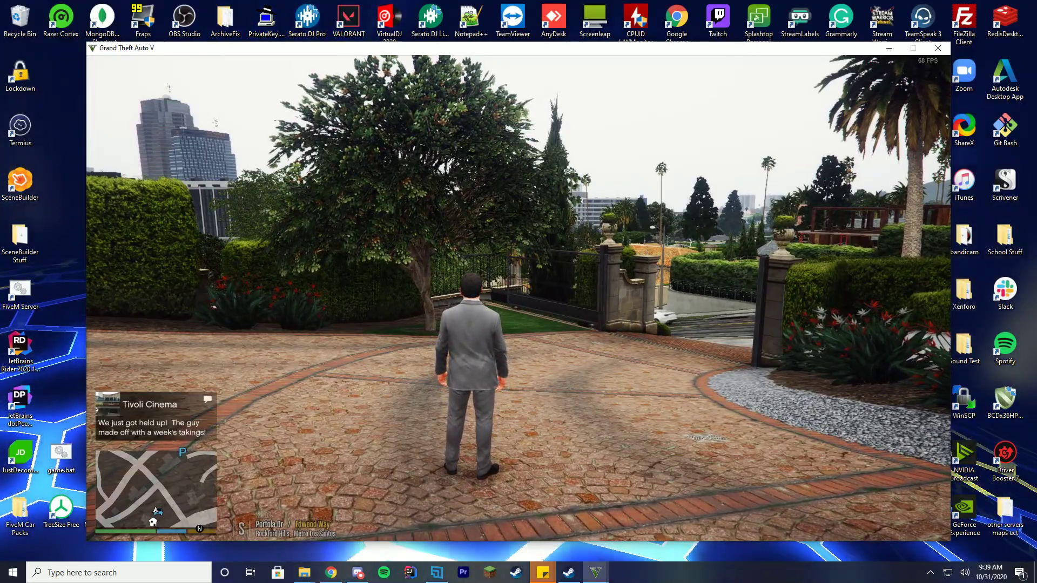
Look through the EUP Menu main entries, including Wardrobe, EUP - Law & Order and EUP - Serve & Rescue
{"action": "key", "text": "Down"}
{"action": "key", "text": "Down"}
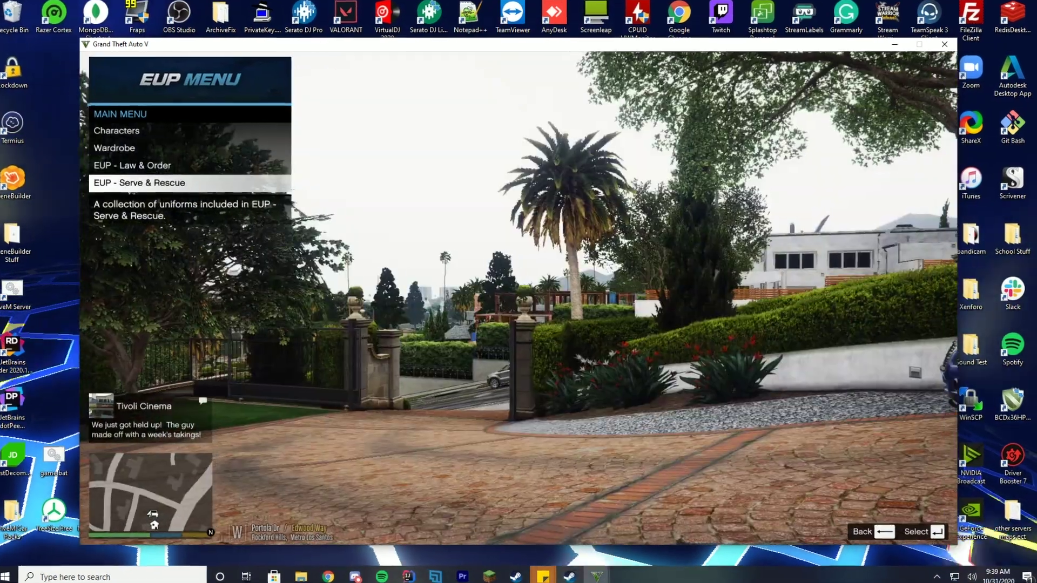
{"action": "key", "text": "Up"}
{"action": "key", "text": "Up"}
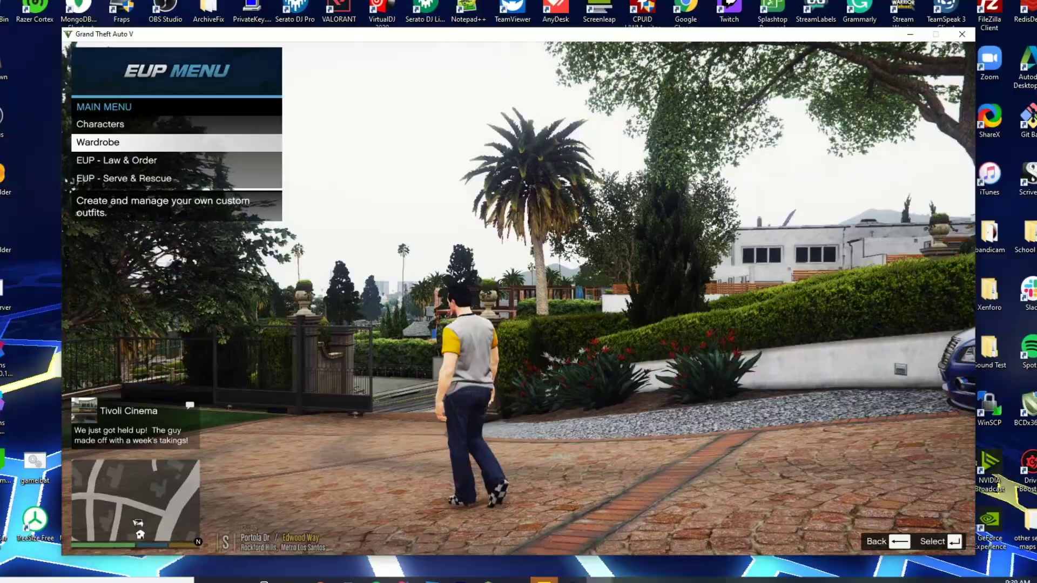
{"action": "key", "text": "Down"}
{"action": "key", "text": "Down"}
{"action": "key", "text": "Up"}
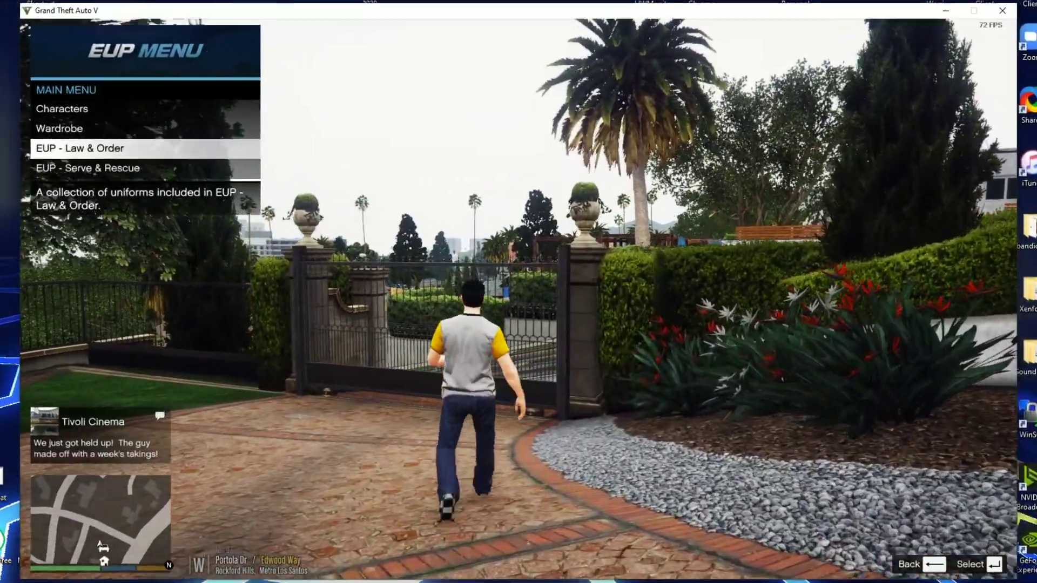
Move the character beside the blue car, put on an LSPD uniform from EUP - Law & Order and browse the other agency categories
{"action": "key", "text": "s"}
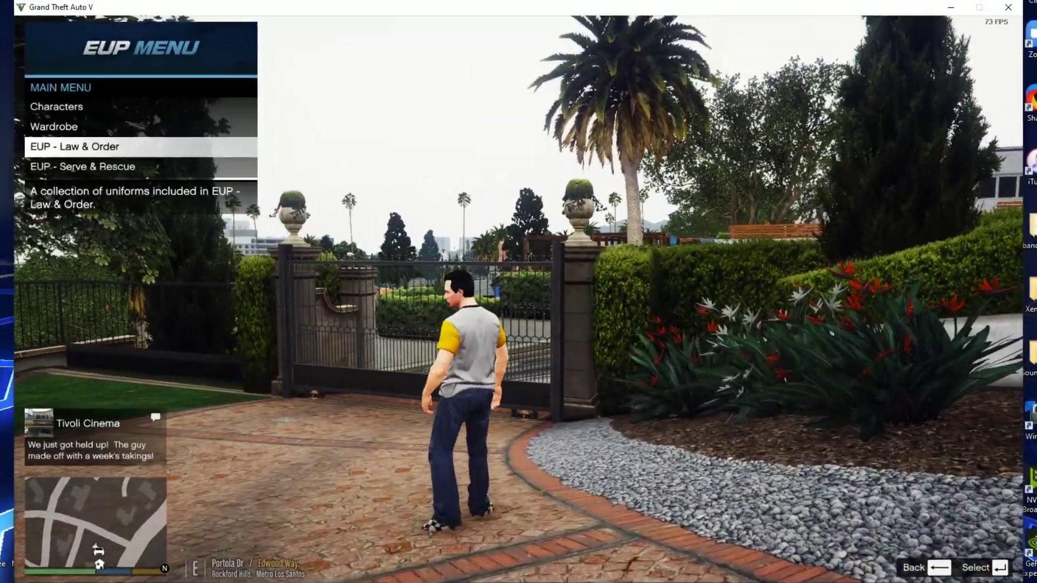
{"action": "key", "text": "d"}
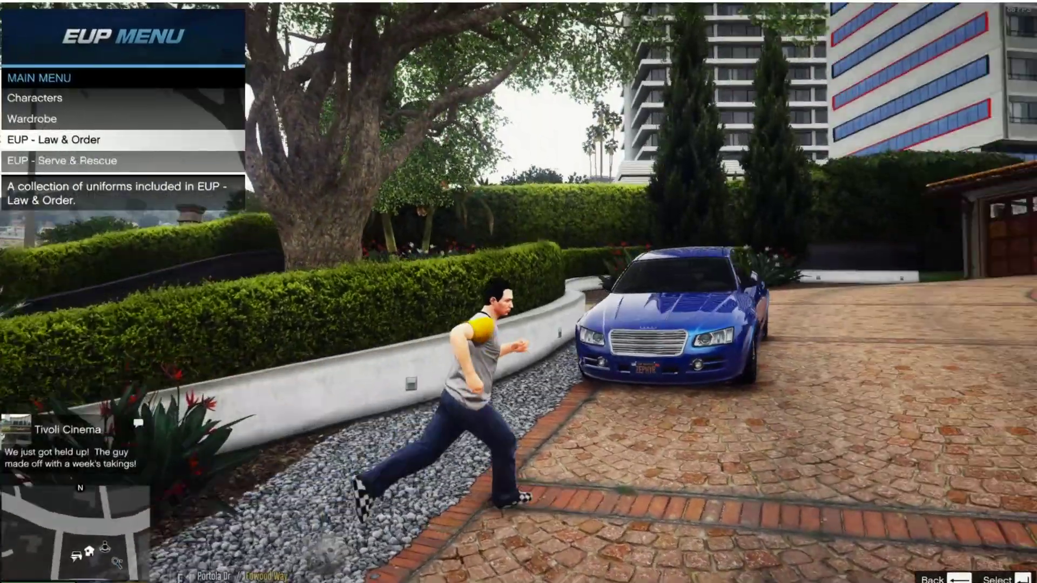
{"action": "key", "text": "w"}
{"action": "key", "text": "Return"}
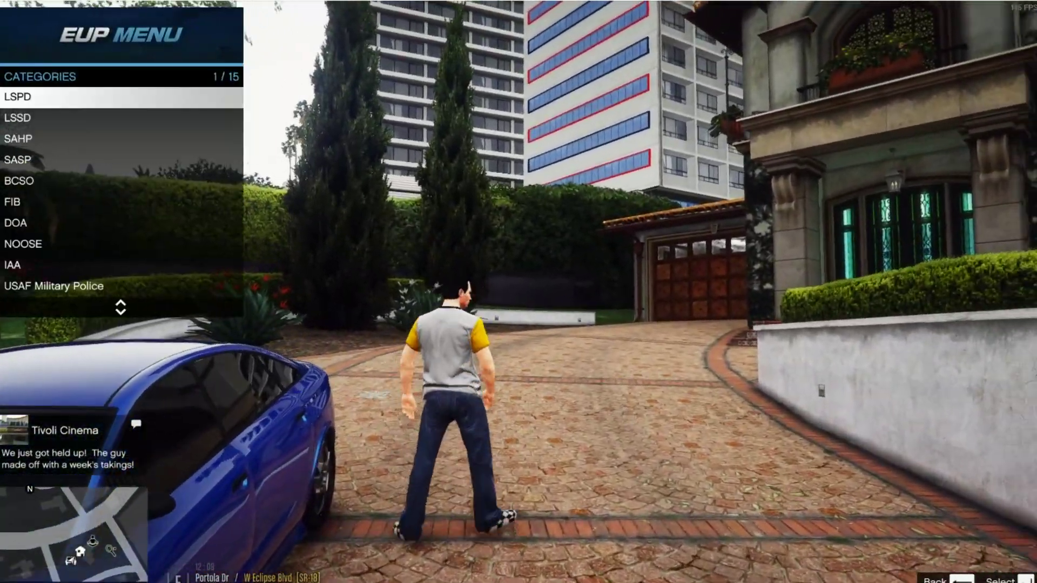
{"action": "key", "text": "Return"}
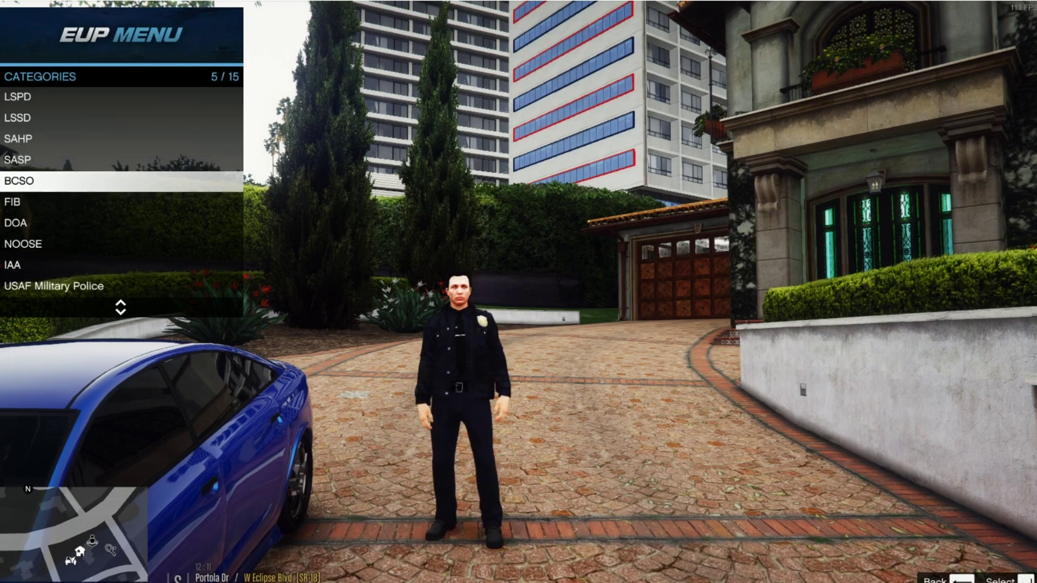
{"action": "key", "text": "Down"}
{"action": "key", "text": "Down"}
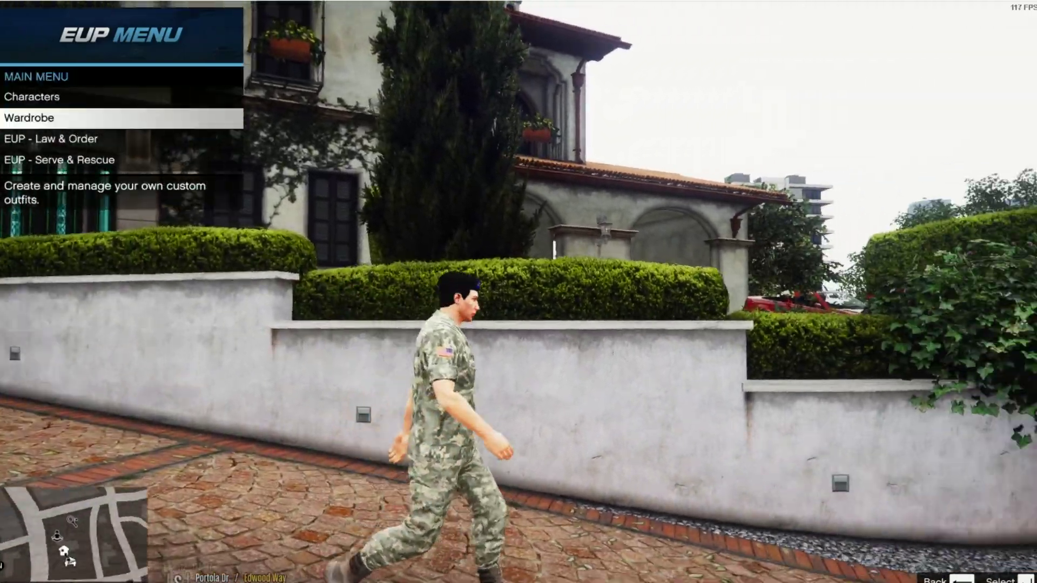
Run the suited character to the estate's small gate and climb over it onto the street
{"action": "key", "text": "w"}
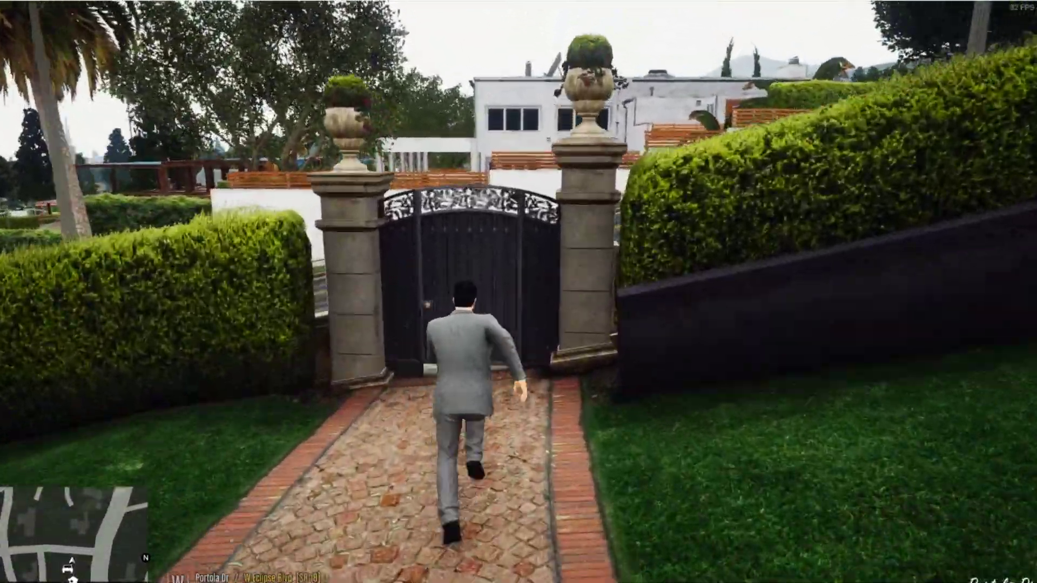
{"action": "key", "text": "space"}
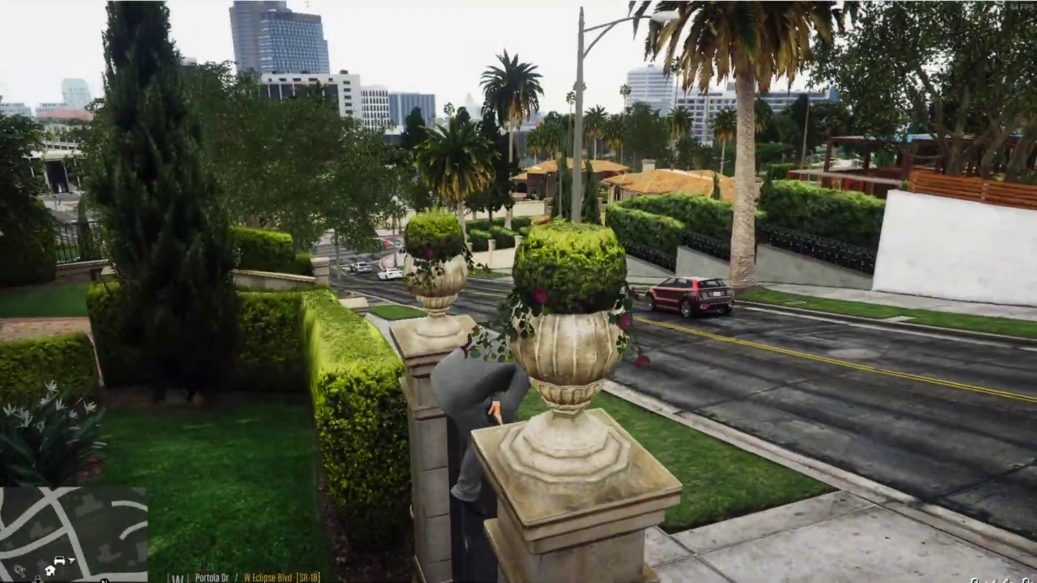
{"action": "key", "text": "w"}
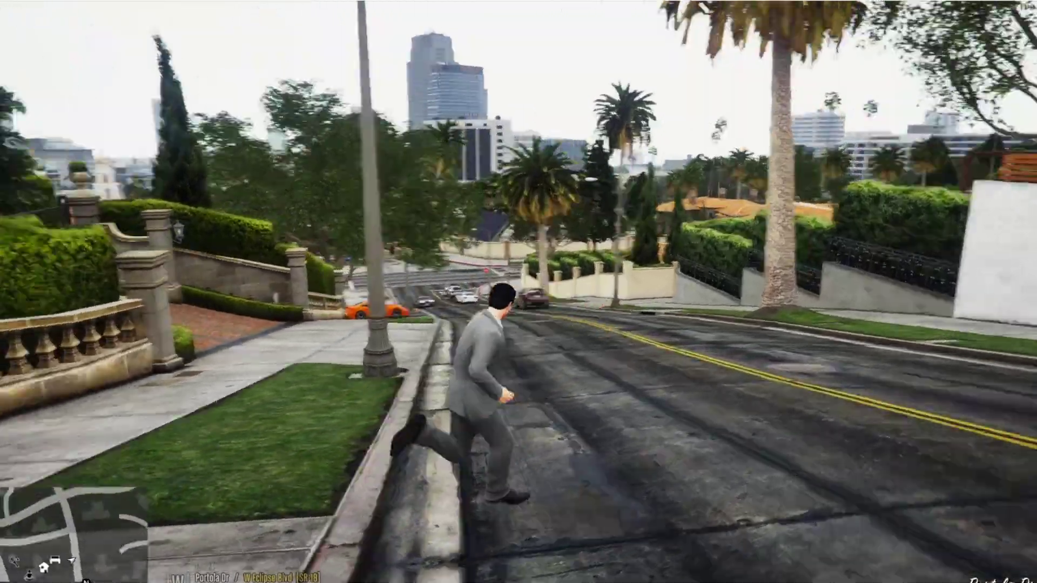
{"action": "key", "text": "d"}
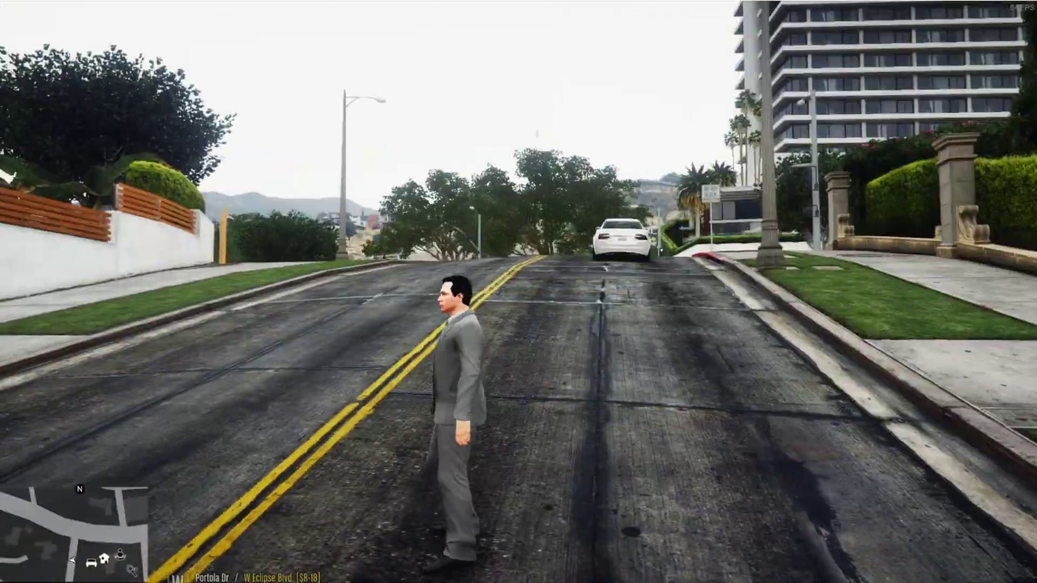
Run the character around the street and sidewalks outside the estate, and stop on the pavement near the gate facing the camera
{"action": "key", "text": "w"}
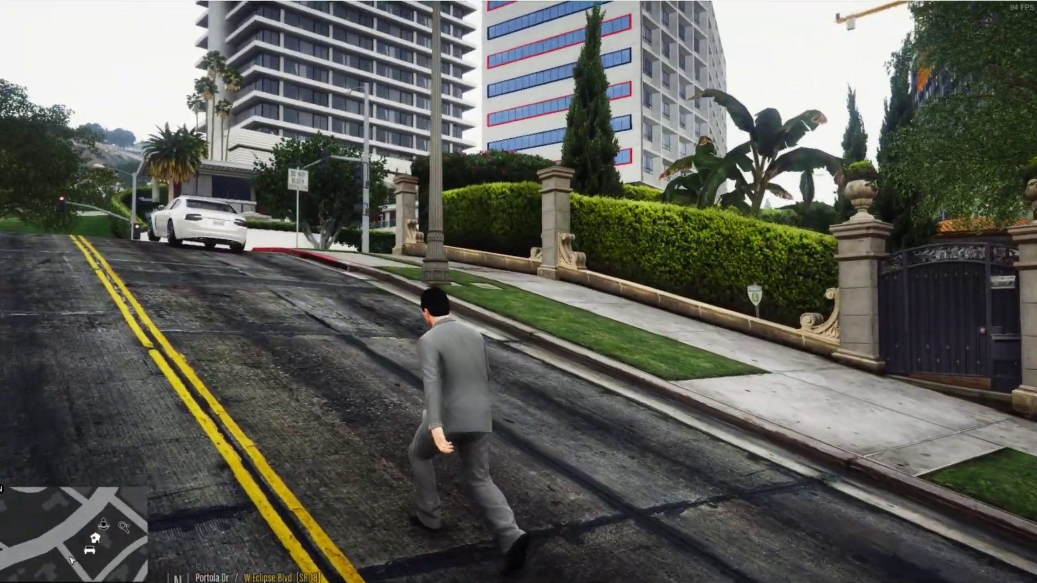
{"action": "key", "text": "w"}
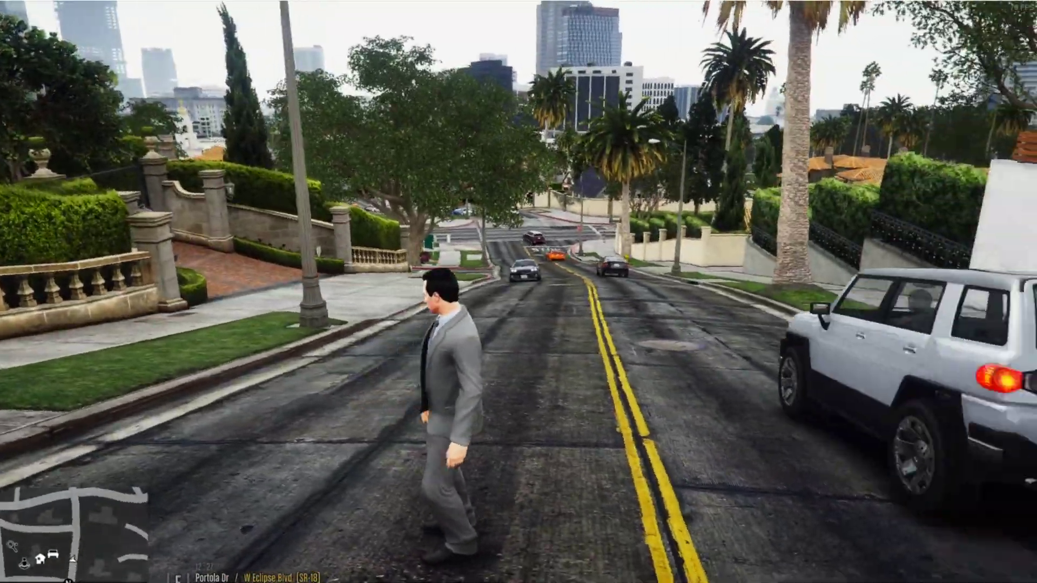
{"action": "key", "text": "w"}
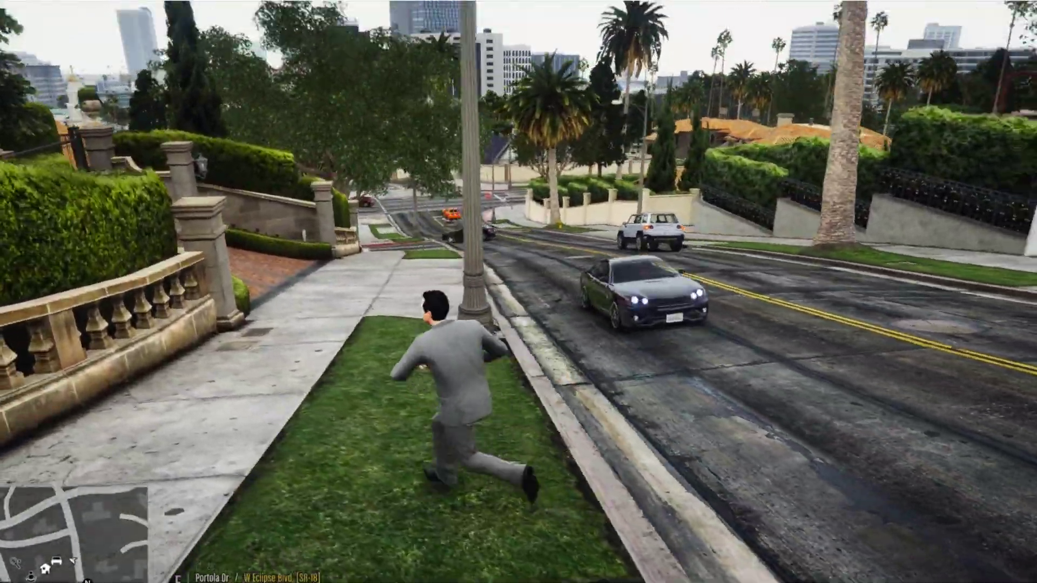
{"action": "key", "text": "s"}
{"action": "key", "text": "w"}
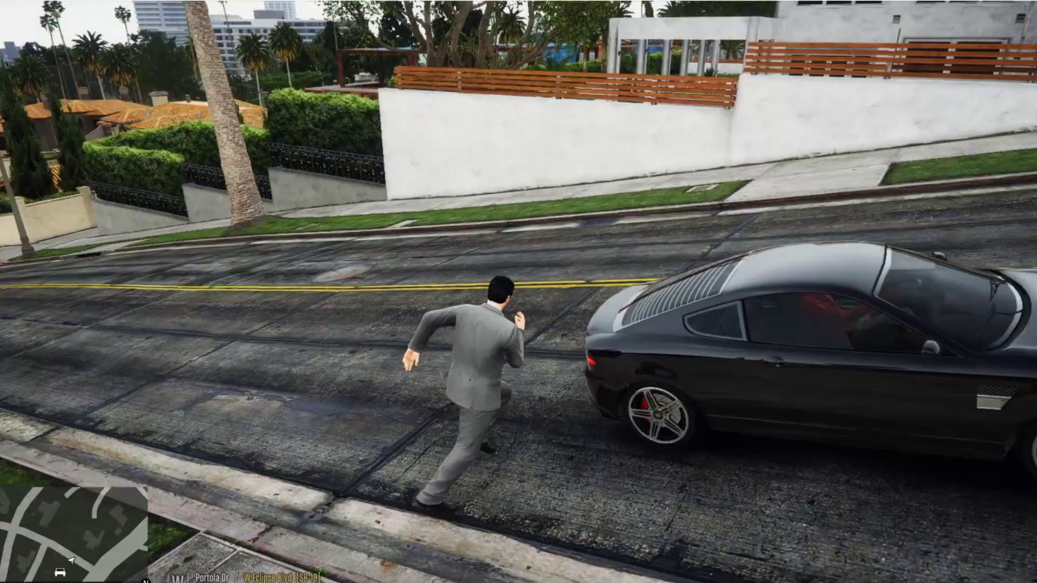
{"action": "key", "text": "w"}
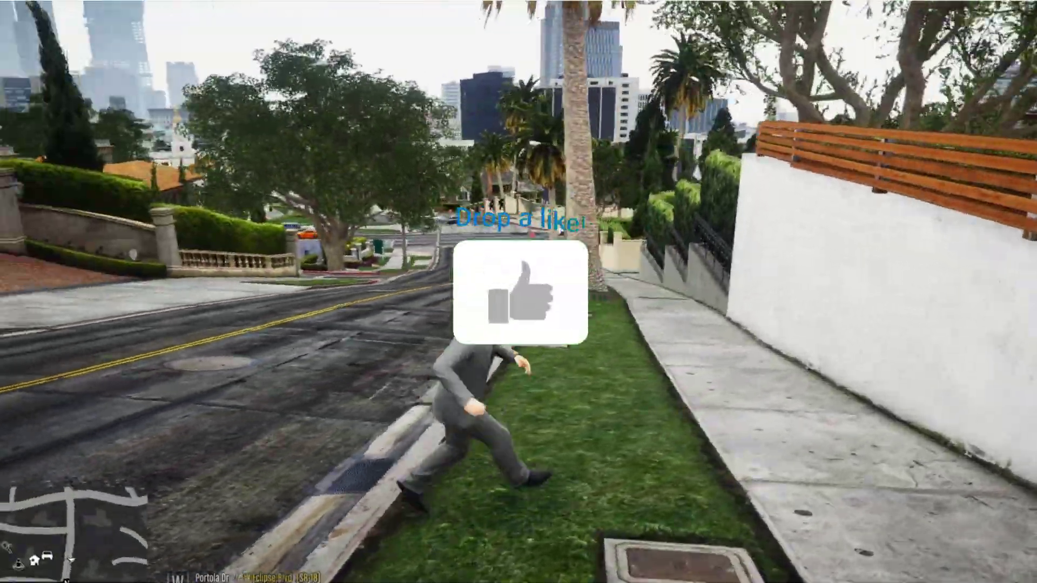
{"action": "key", "text": "w"}
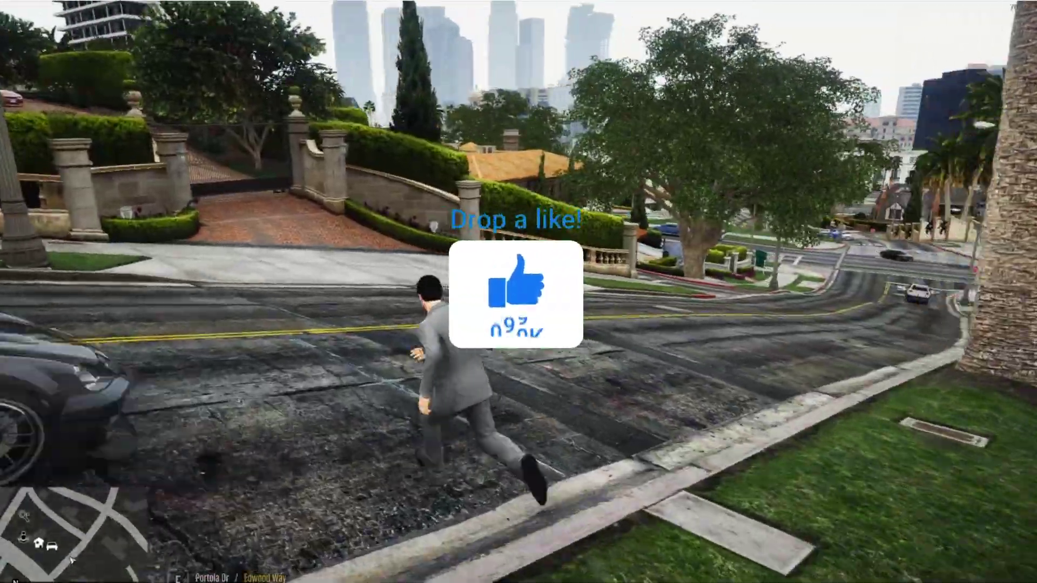
{"action": "key", "text": "w"}
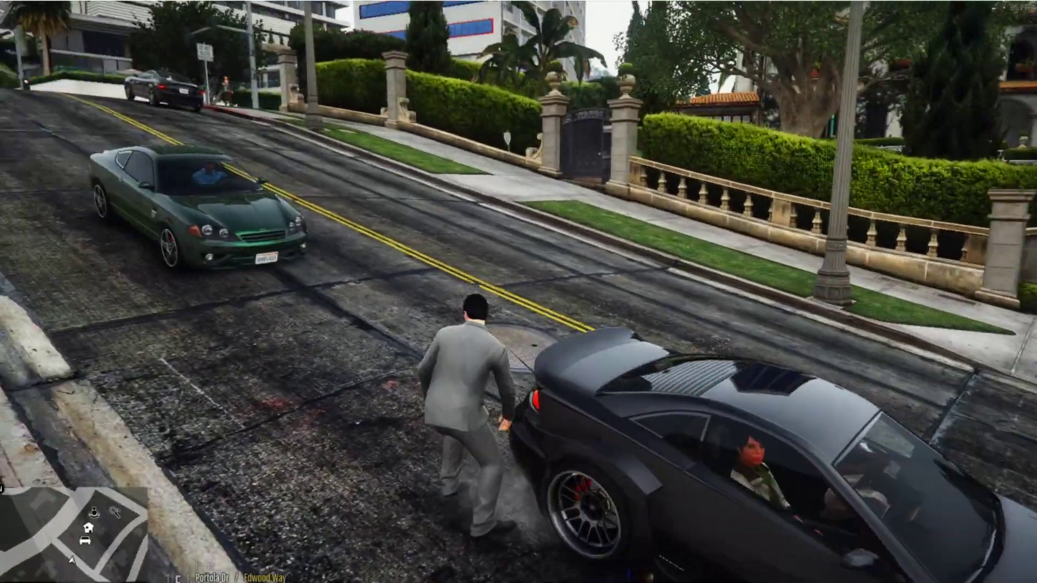
{"action": "key", "text": "w"}
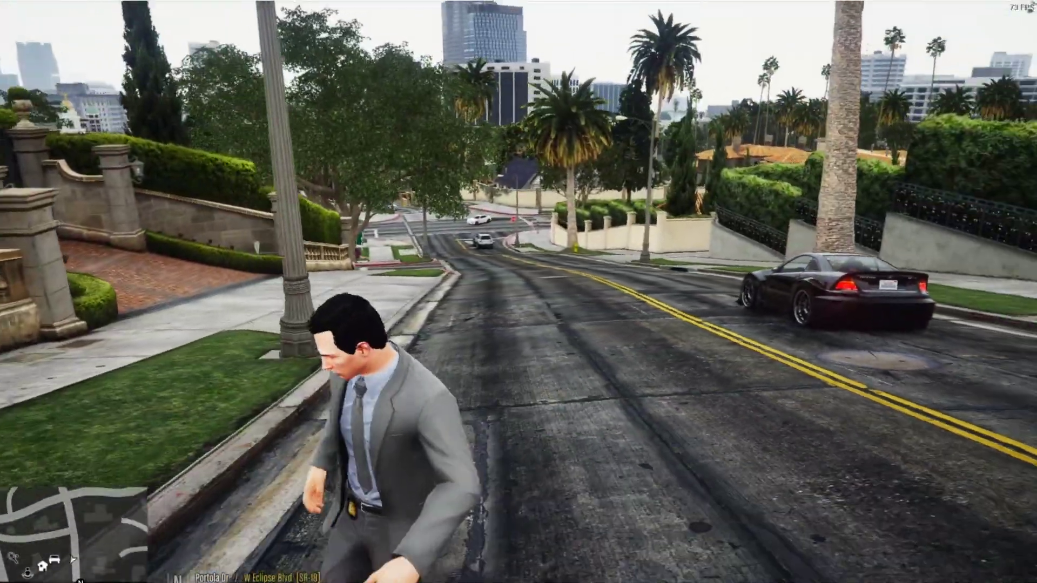
{"action": "key", "text": "a"}
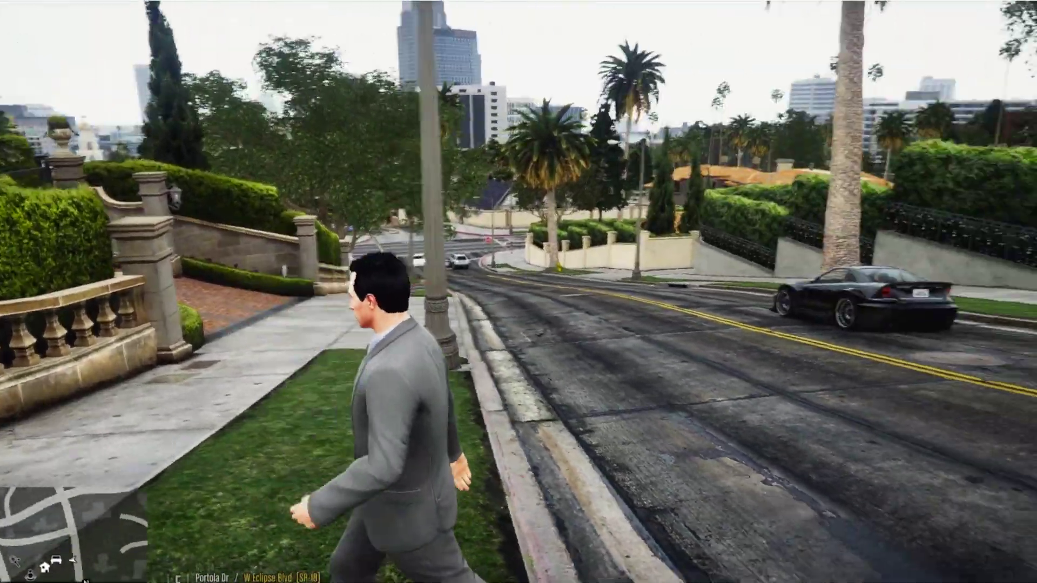
{"action": "key", "text": "s"}
{"action": "key", "text": "d"}
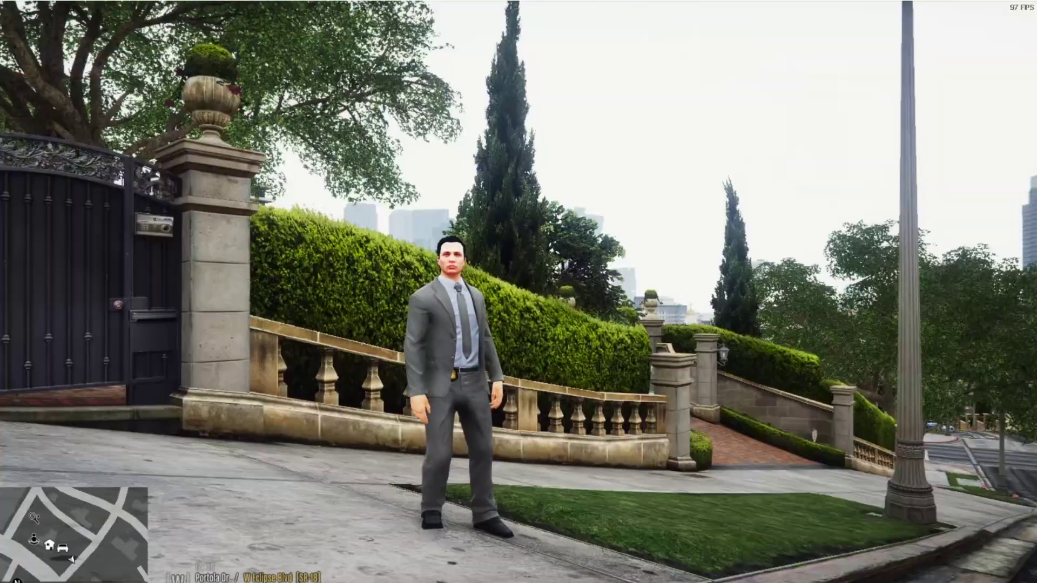
{"action": "key", "text": "alt+Tab"}
{"action": "key", "text": "Escape"}
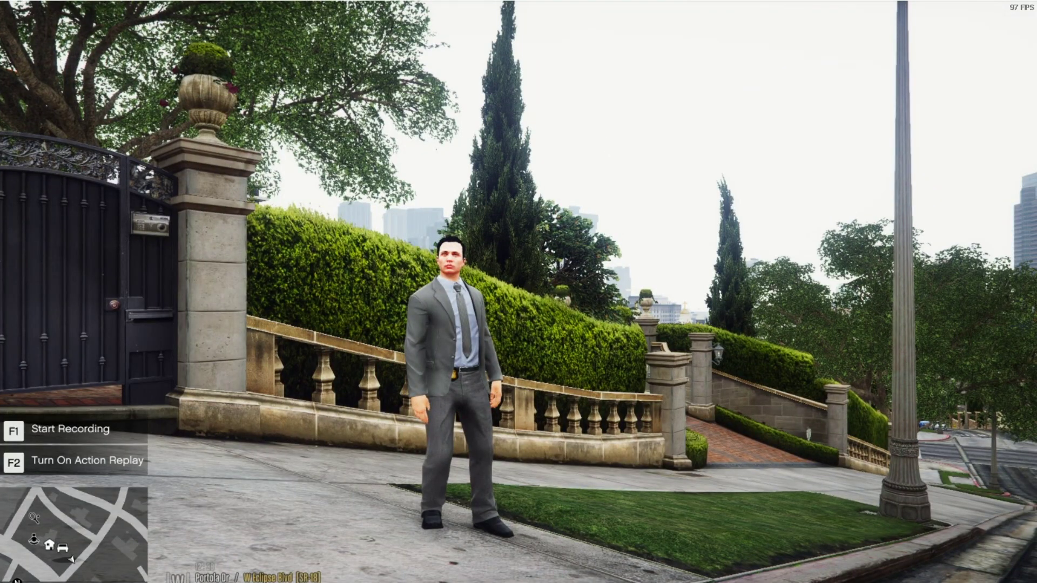